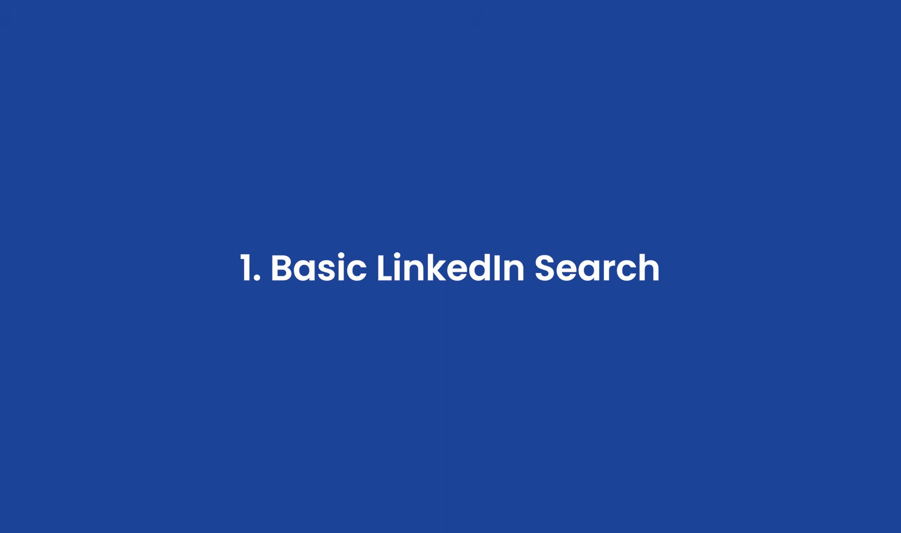
- Choose the Basic LinkedIn Search type, then switch to LinkedIn and limit the Marketing search results to people
{"action": "left_click", "coordinate": [345, 308]}
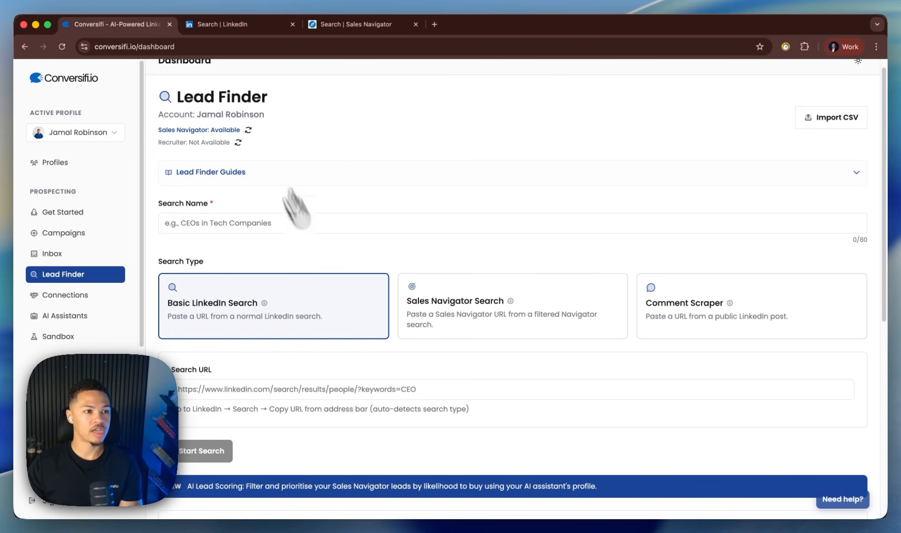
{"action": "left_click", "coordinate": [215, 32]}
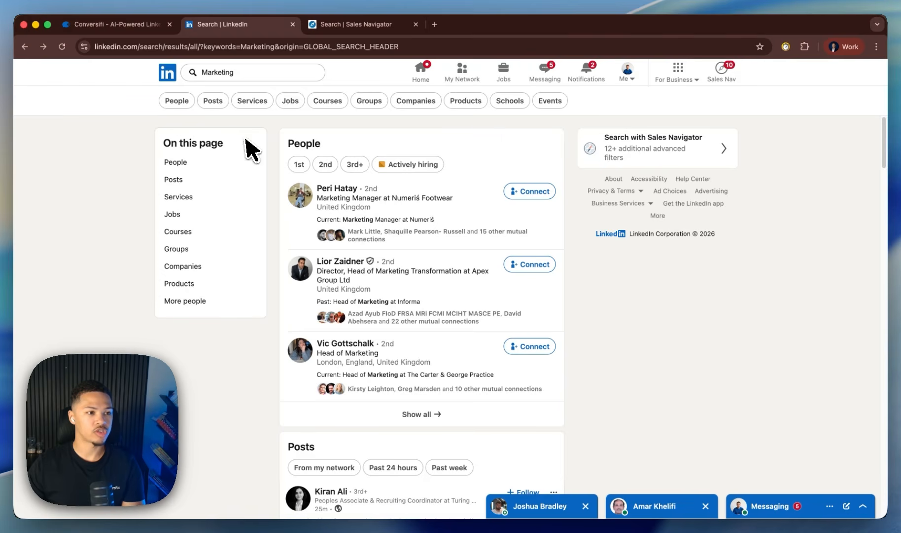
{"action": "left_click", "coordinate": [175, 101]}
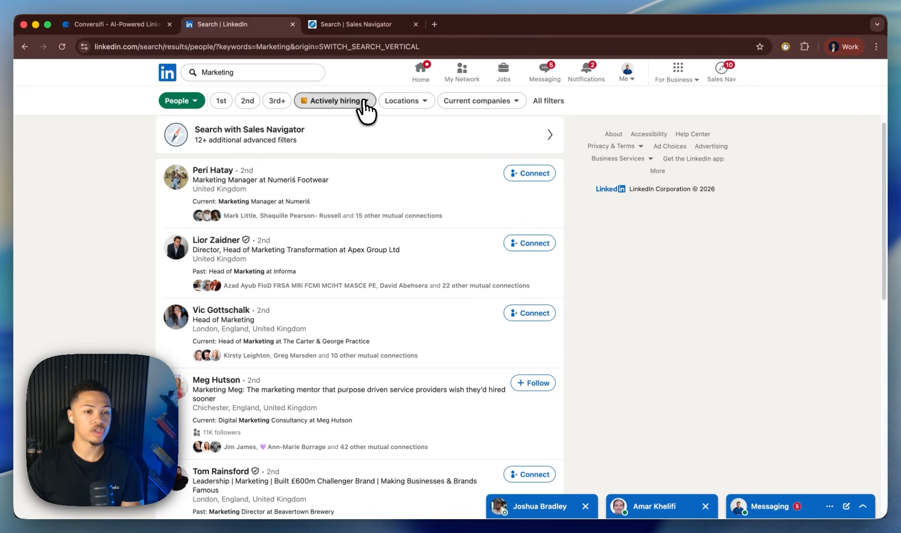
- Open the complete set of people filters and restrict the location to United Kingdom
{"action": "left_click", "coordinate": [551, 103]}
{"action": "scroll", "coordinate": [683, 231], "scroll_direction": "down", "scroll_amount": 10}
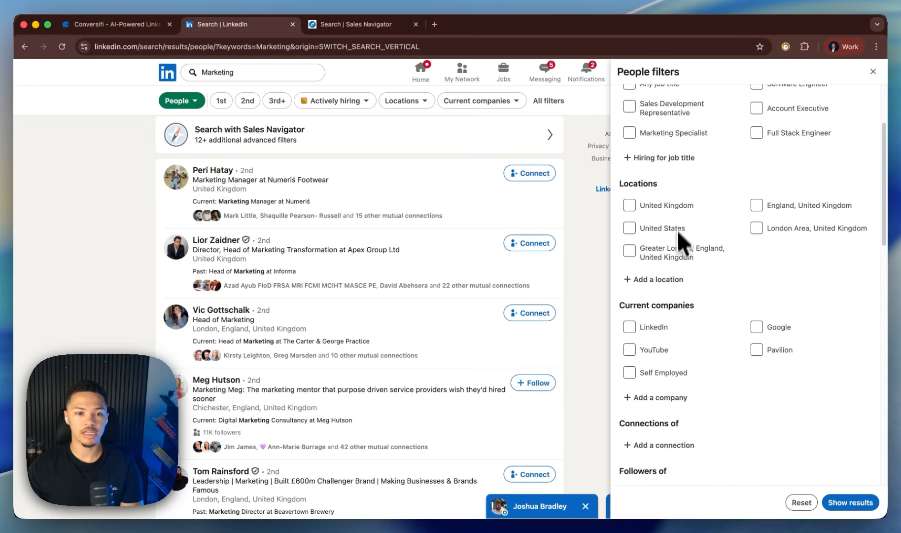
{"action": "scroll", "coordinate": [674, 253], "scroll_direction": "down", "scroll_amount": 15}
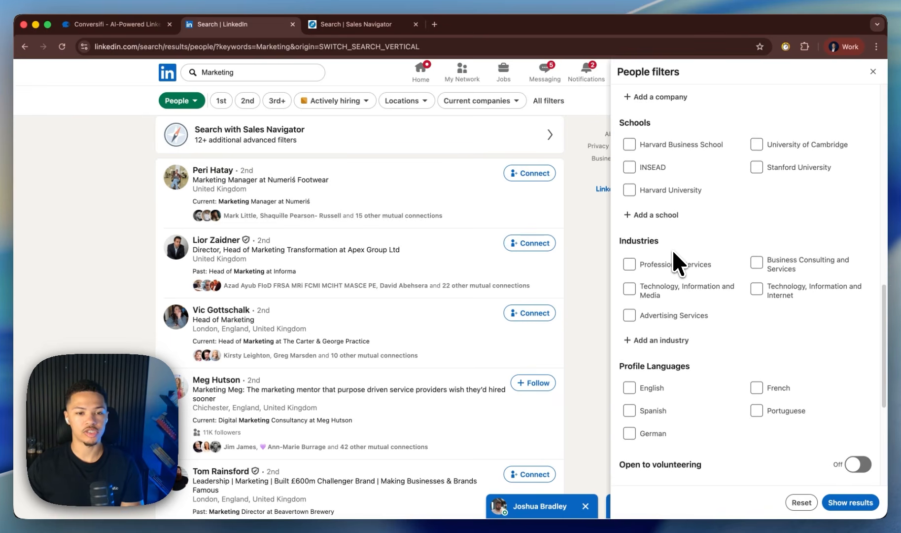
{"action": "scroll", "coordinate": [672, 250], "scroll_direction": "up", "scroll_amount": 5}
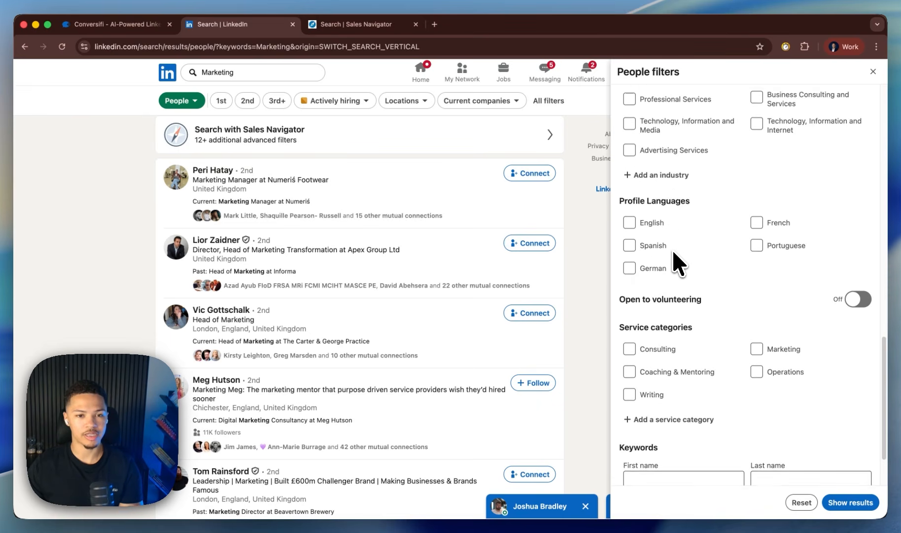
{"action": "scroll", "coordinate": [672, 250], "scroll_direction": "up", "scroll_amount": 10}
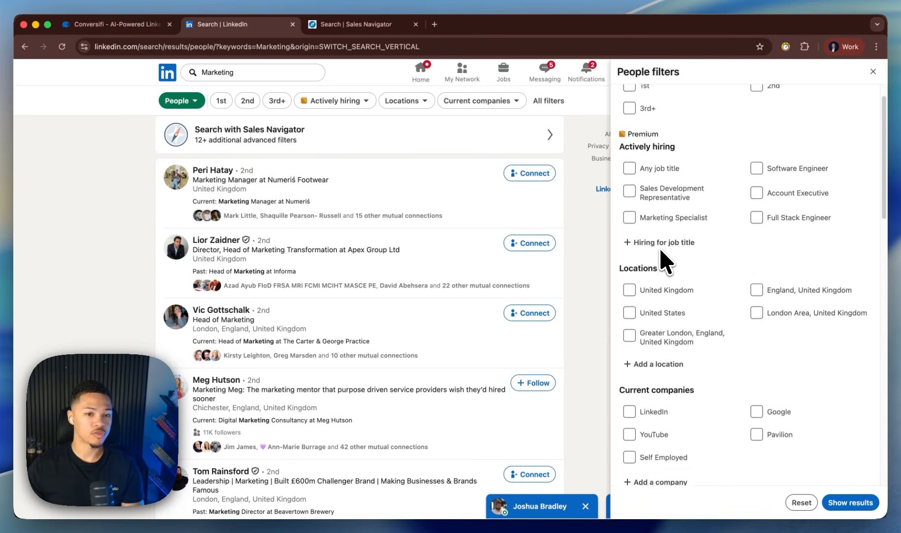
{"action": "left_click", "coordinate": [630, 226]}
- Add Marketing Services as an industry filter and select English as the profile language
{"action": "scroll", "coordinate": [683, 335], "scroll_direction": "down", "scroll_amount": 10}
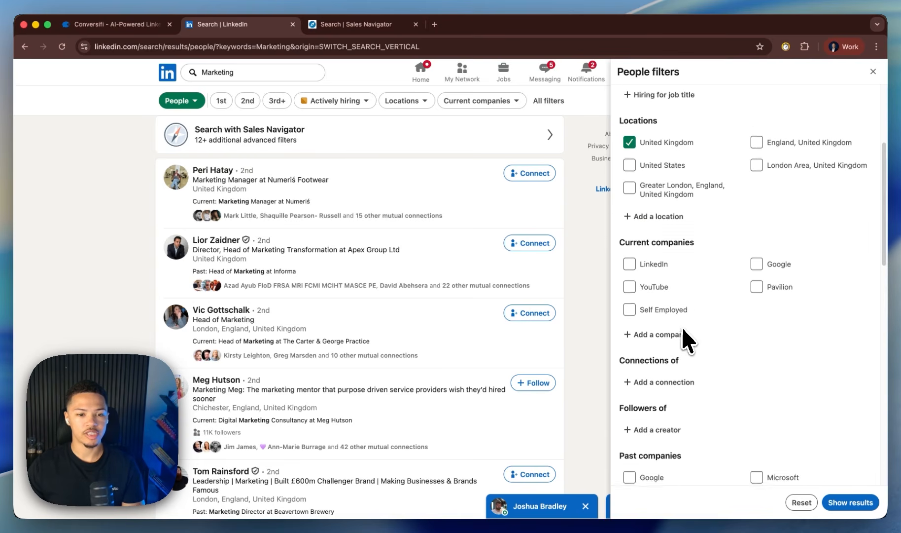
{"action": "left_click", "coordinate": [659, 254]}
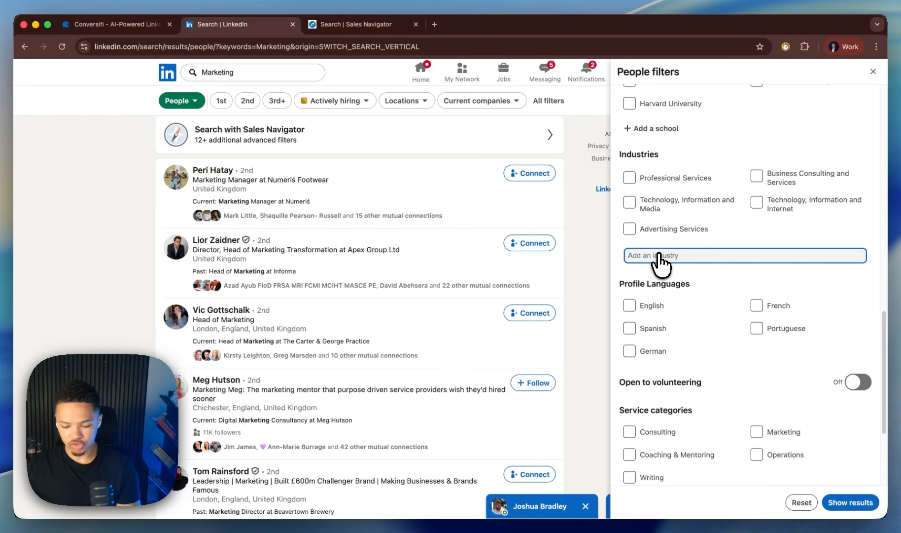
{"action": "type", "text": "marketing"}
{"action": "left_click", "coordinate": [687, 276]}
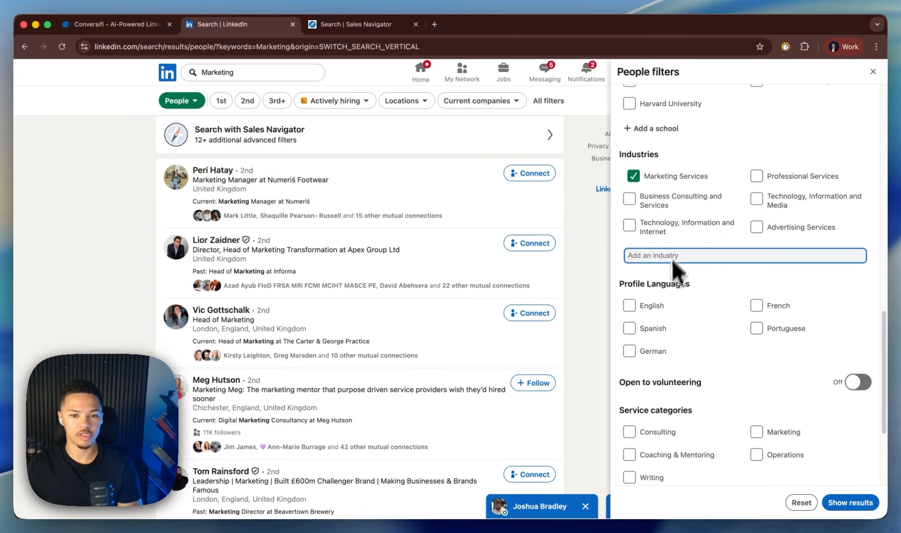
{"action": "scroll", "coordinate": [656, 260], "scroll_direction": "down", "scroll_amount": 3}
{"action": "left_click", "coordinate": [626, 220]}
- Set the title keyword to CEO, select the Marketing service category, and show the filtered results
{"action": "scroll", "coordinate": [691, 315], "scroll_direction": "down", "scroll_amount": 2}
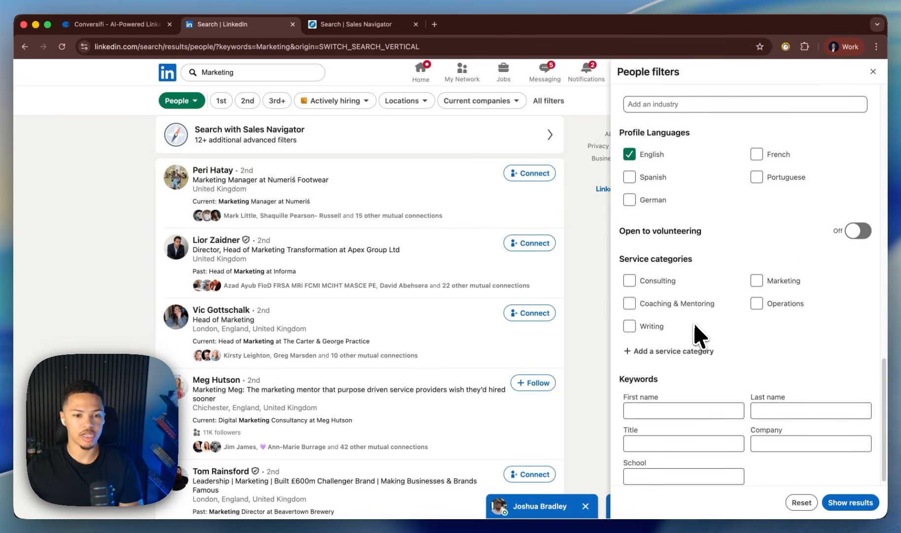
{"action": "left_click", "coordinate": [674, 435]}
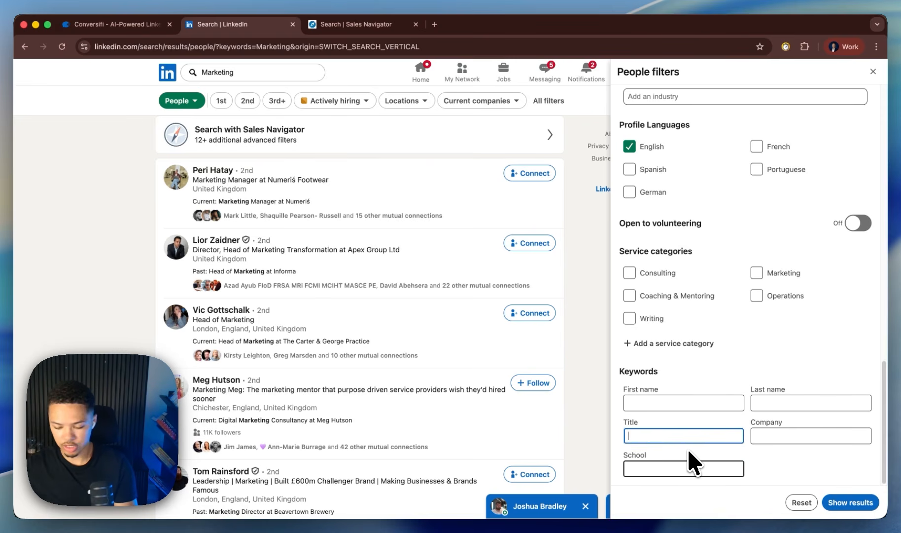
{"action": "left_click", "coordinate": [812, 293]}
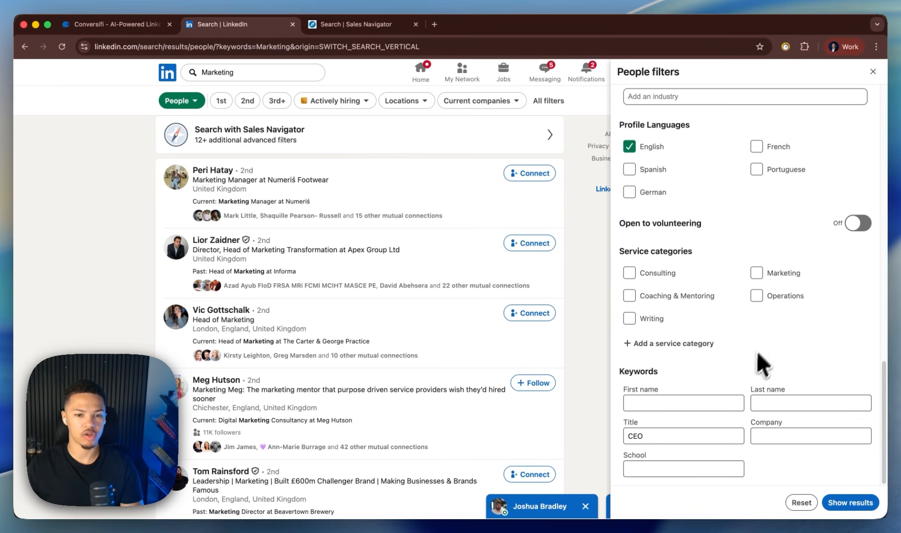
{"action": "left_click", "coordinate": [758, 272]}
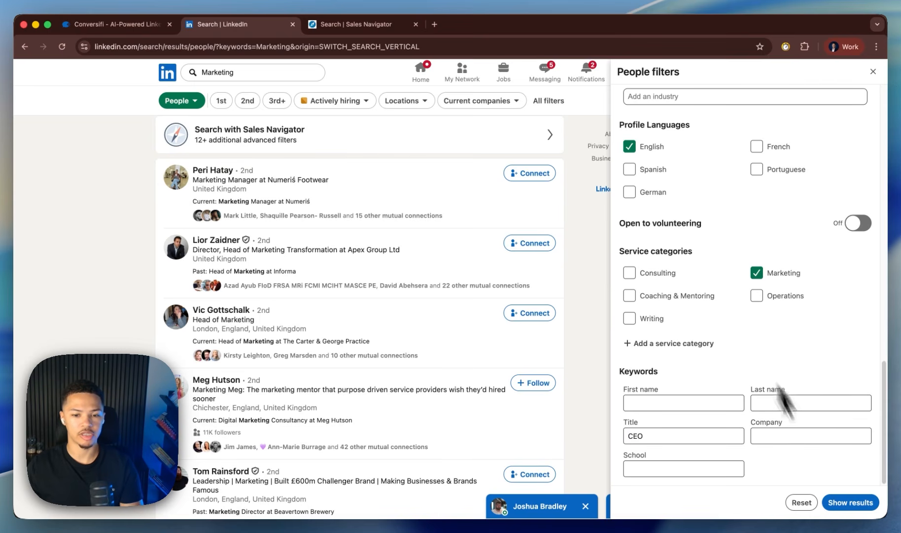
{"action": "left_click", "coordinate": [851, 502]}
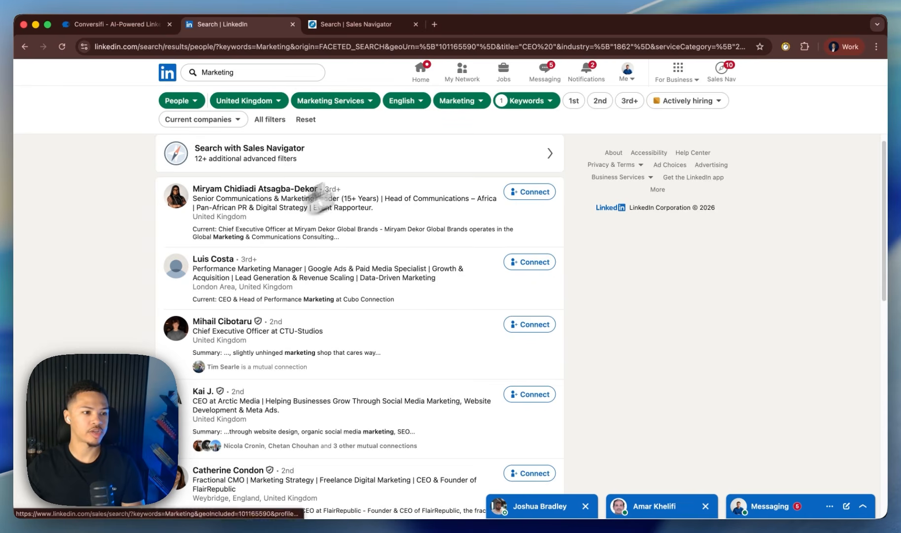
- Look through the filtered people results and copy the full URL of this LinkedIn search
{"action": "scroll", "coordinate": [408, 281], "scroll_direction": "down", "scroll_amount": 1}
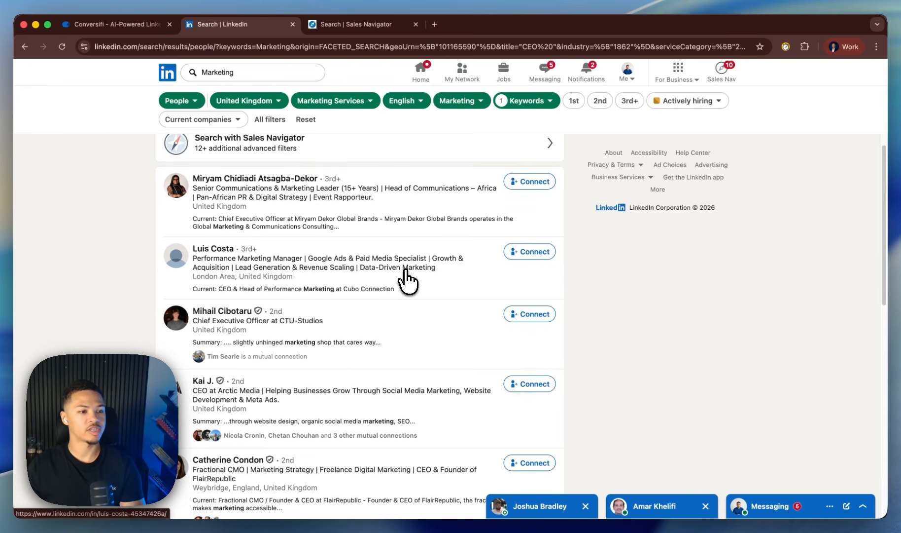
{"action": "scroll", "coordinate": [408, 282], "scroll_direction": "down", "scroll_amount": 5}
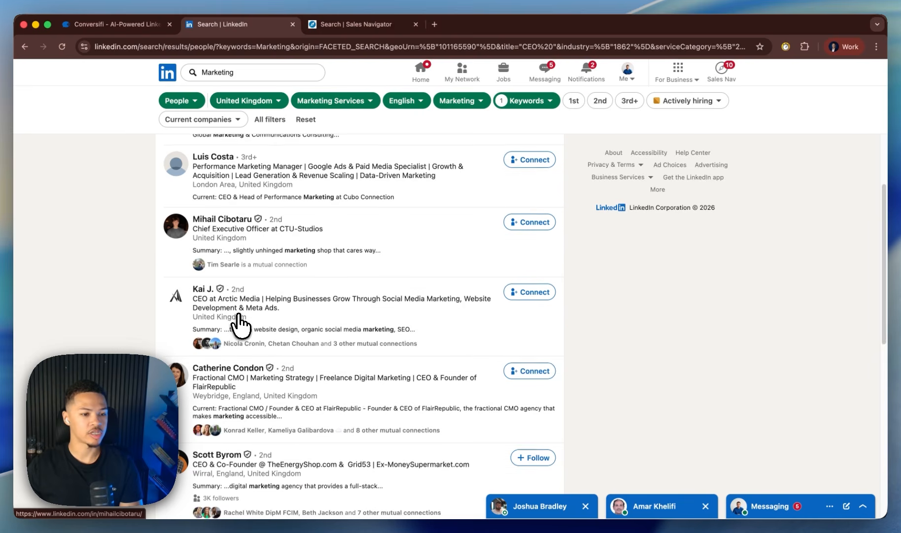
{"action": "scroll", "coordinate": [335, 329], "scroll_direction": "up", "scroll_amount": 6}
{"action": "scroll", "coordinate": [296, 390], "scroll_direction": "down", "scroll_amount": 10}
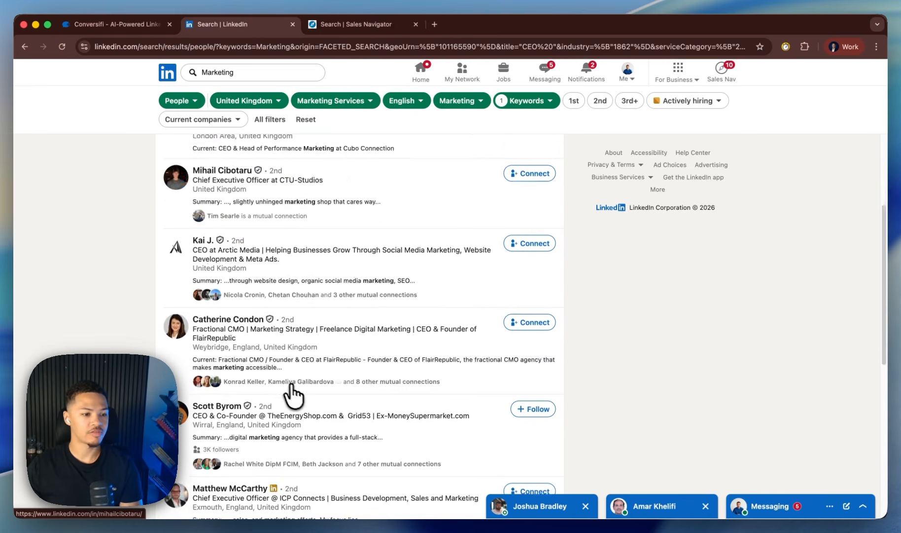
{"action": "scroll", "coordinate": [380, 360], "scroll_direction": "up", "scroll_amount": 10}
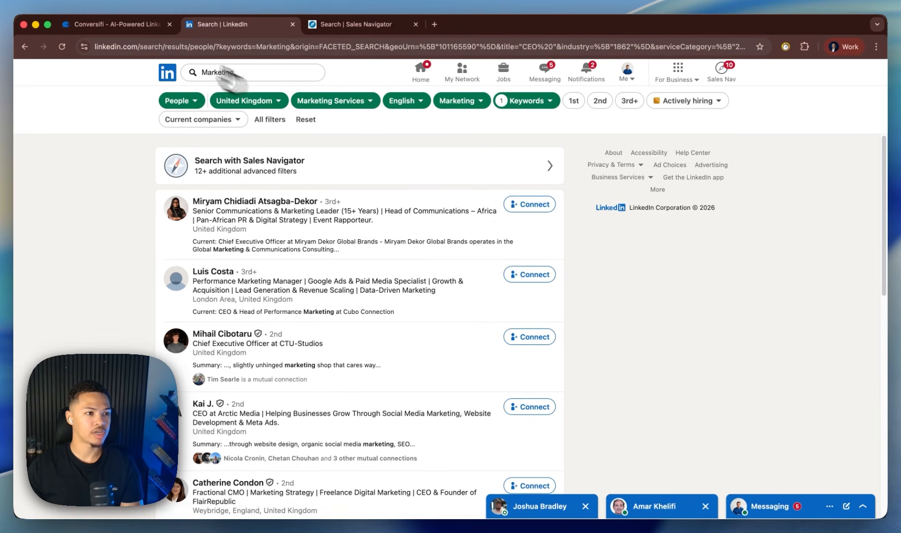
{"action": "left_click", "coordinate": [169, 48]}
{"action": "right_click", "coordinate": [187, 46]}
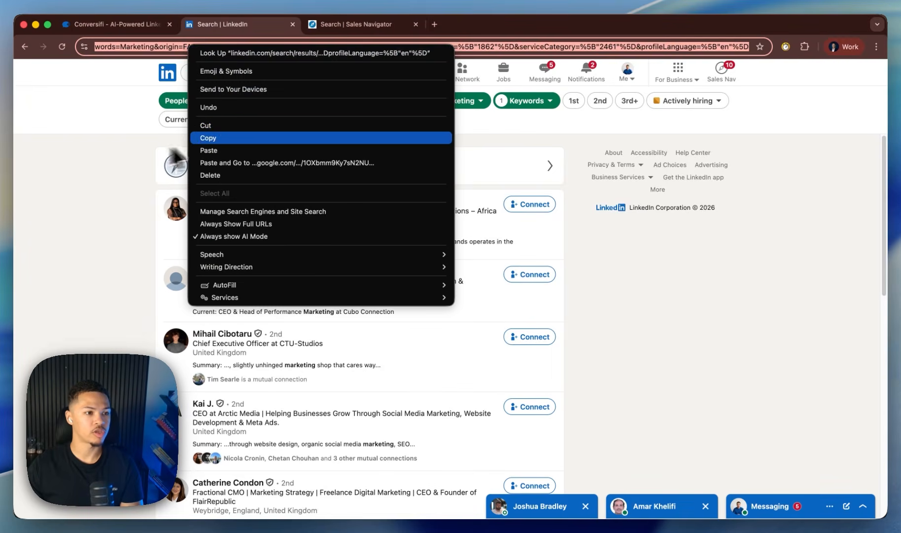
{"action": "left_click", "coordinate": [203, 139]}
- Switch to the Conversifi Lead Finder and paste the copied LinkedIn address as the search URL
{"action": "left_click", "coordinate": [127, 25]}
{"action": "scroll", "coordinate": [255, 296], "scroll_direction": "down", "scroll_amount": 3}
{"action": "left_click", "coordinate": [255, 298]}
{"action": "right_click", "coordinate": [255, 299]}
{"action": "key", "text": "super+v"}
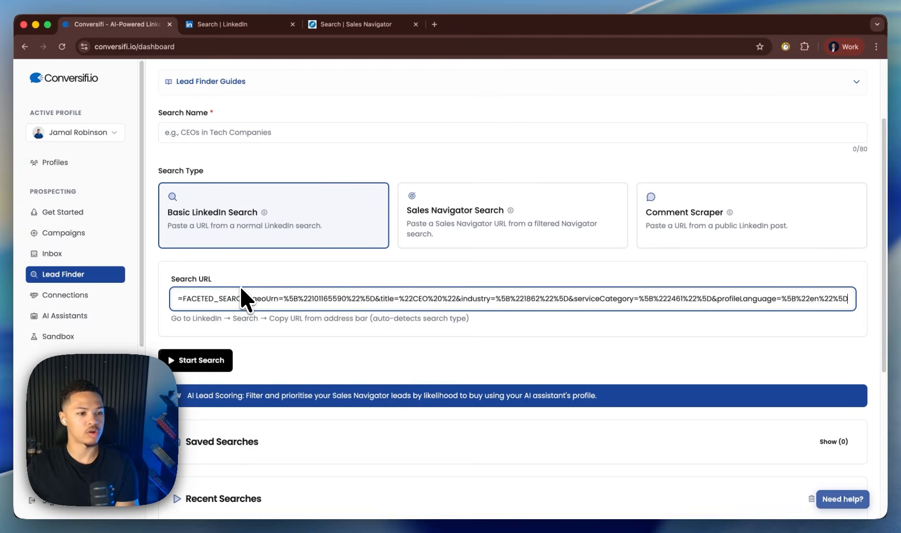
- Name the search "UK - Marketing CEO's - Basic LI search" and start it
{"action": "scroll", "coordinate": [246, 301], "scroll_direction": "up", "scroll_amount": 1}
{"action": "left_click", "coordinate": [278, 163]}
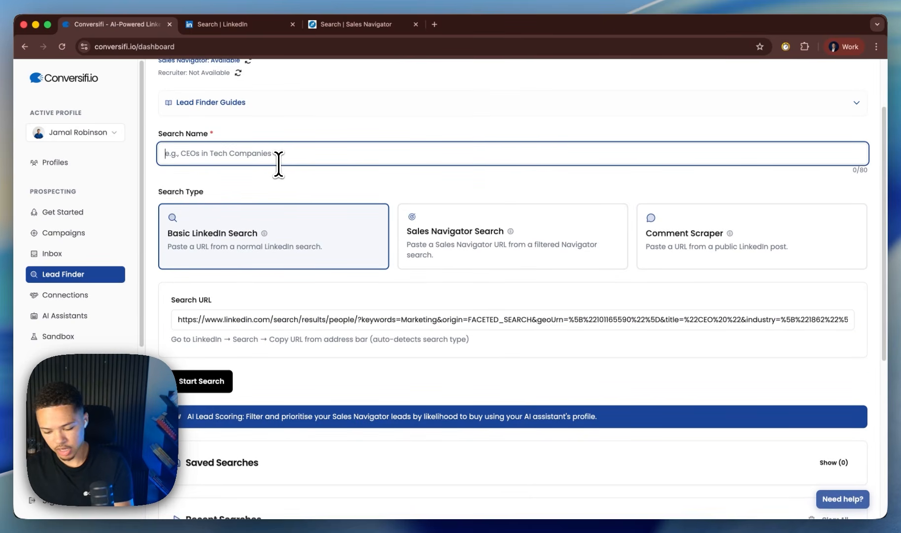
{"action": "type", "text": "UK - Marketing"}
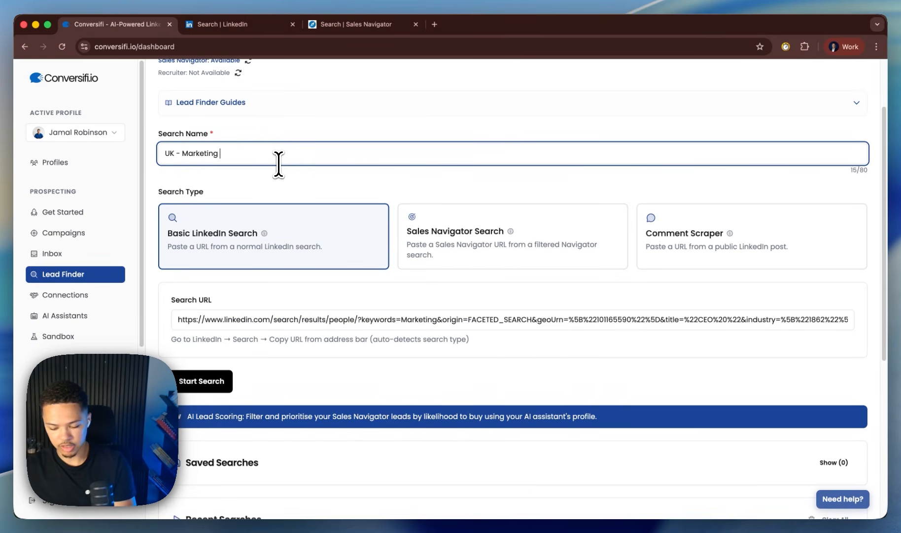
{"action": "type", "text": " CEO's - Basic LI search"}
{"action": "scroll", "coordinate": [402, 232], "scroll_direction": "down", "scroll_amount": 3}
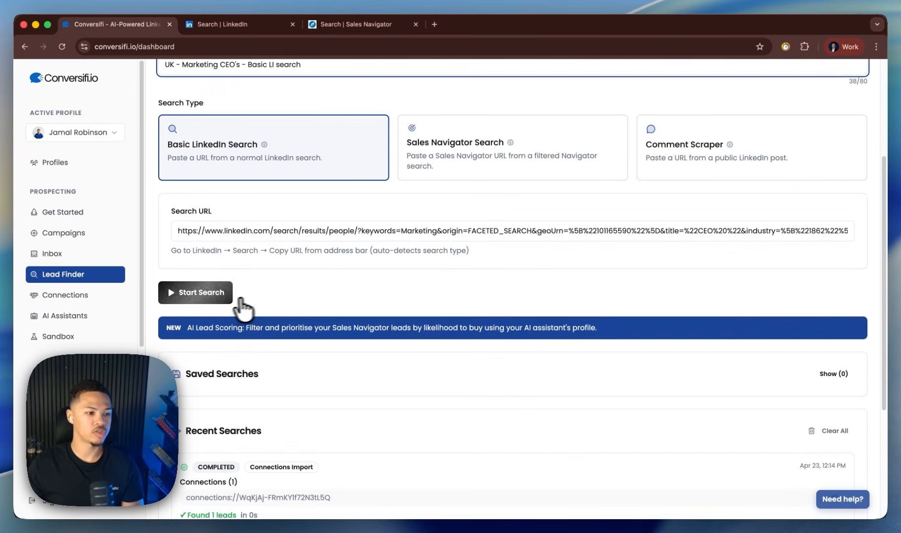
{"action": "left_click", "coordinate": [215, 297]}
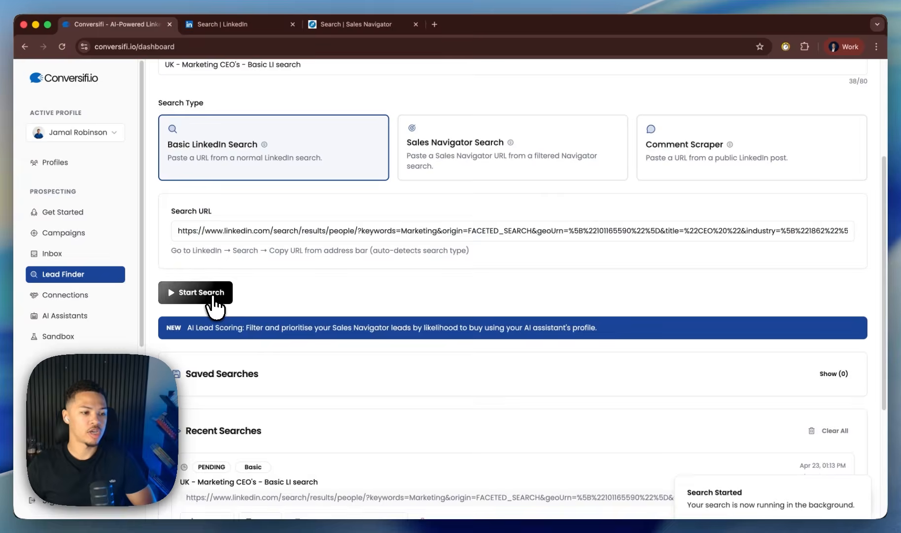
- Check the status and scraping progress of the newly started search among the recent searches
{"action": "scroll", "coordinate": [213, 309], "scroll_direction": "down", "scroll_amount": 4}
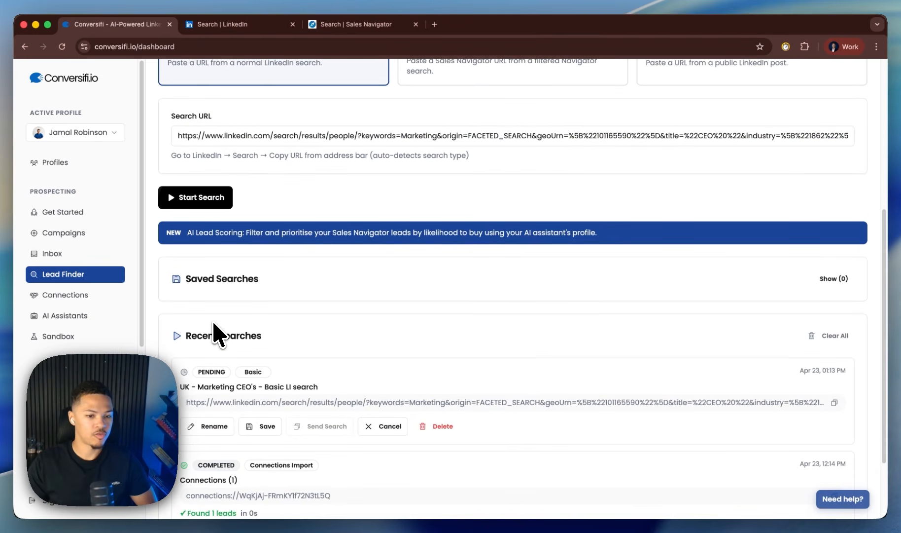
{"action": "scroll", "coordinate": [265, 427], "scroll_direction": "up", "scroll_amount": 1}
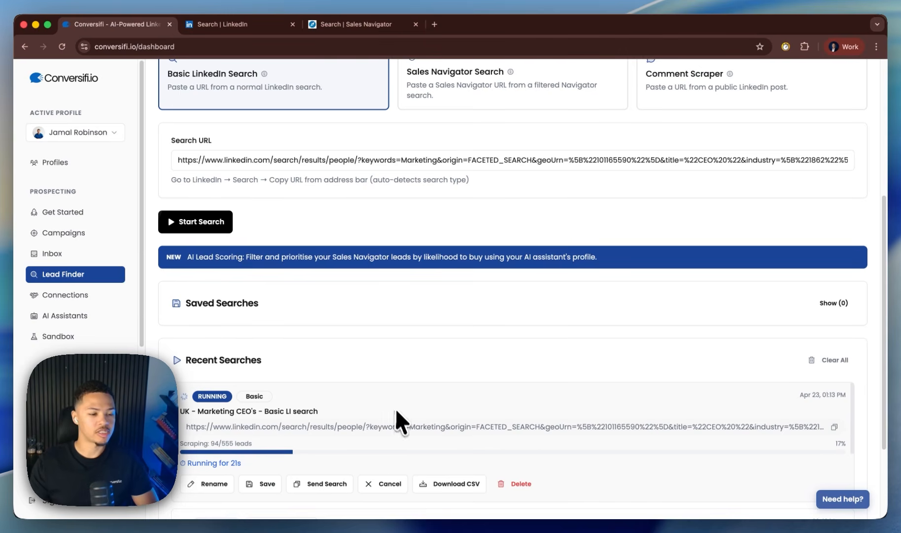
{"action": "left_click_drag", "start_coordinate": [234, 443], "coordinate": [220, 445]}
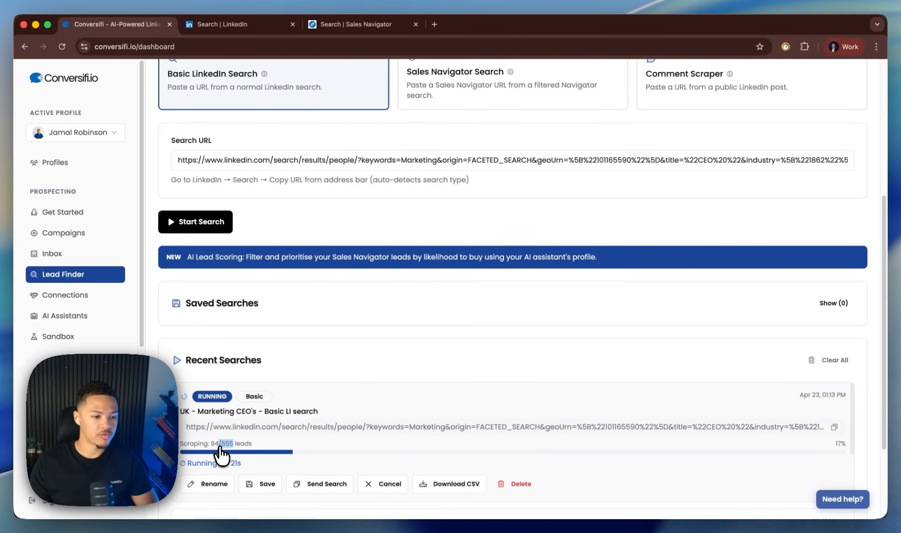
{"action": "left_click", "coordinate": [222, 453]}
{"action": "left_click", "coordinate": [206, 400]}
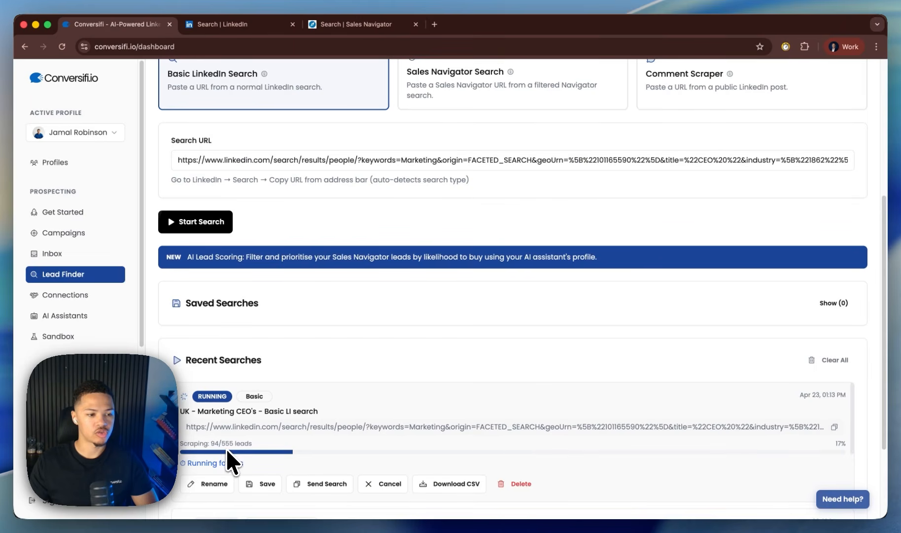
- Switch back to LinkedIn, restrict the filtered people search to 1st-degree connections, and look through the results
{"action": "scroll", "coordinate": [236, 412], "scroll_direction": "up", "scroll_amount": 5}
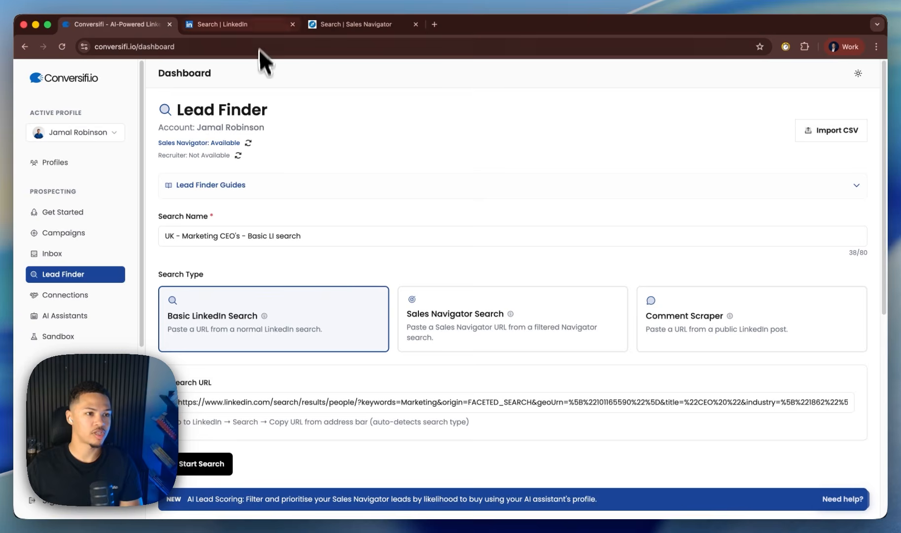
{"action": "left_click", "coordinate": [261, 22]}
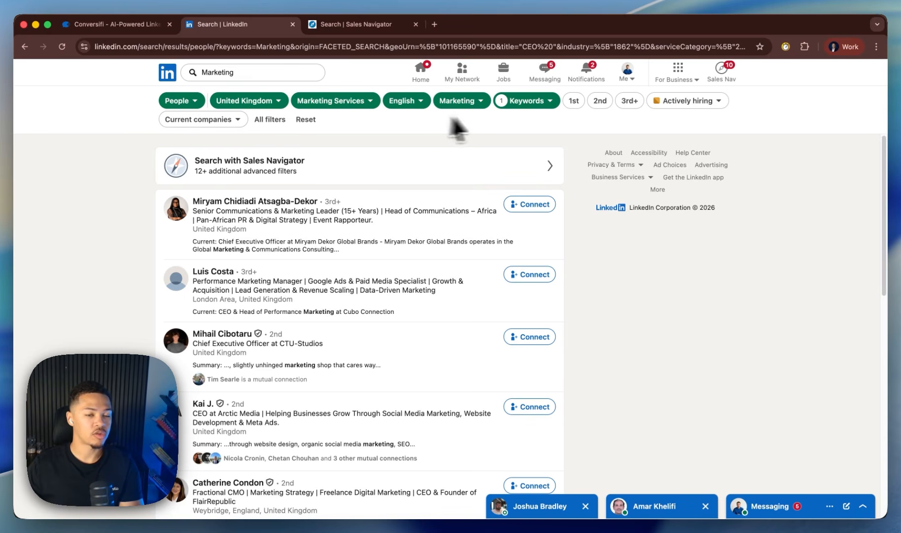
{"action": "left_click", "coordinate": [575, 103]}
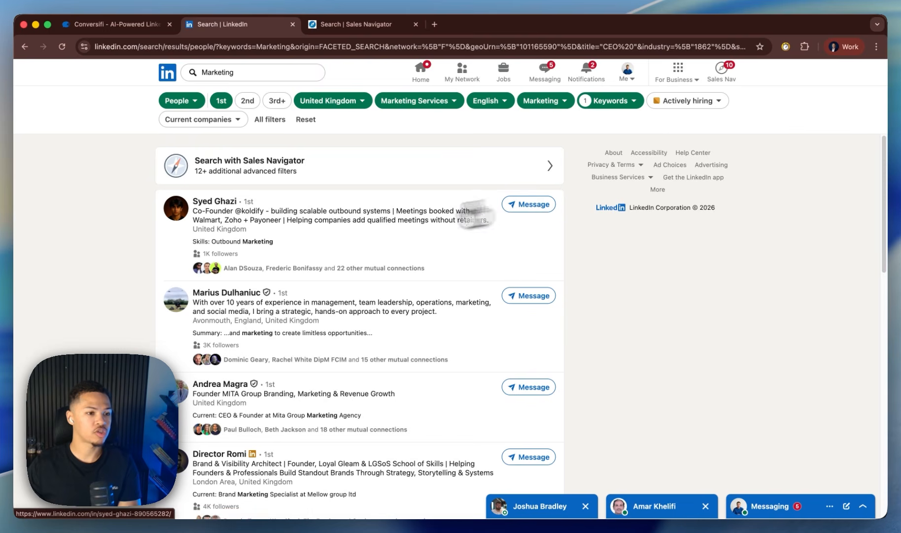
{"action": "scroll", "coordinate": [236, 266], "scroll_direction": "down", "scroll_amount": 1}
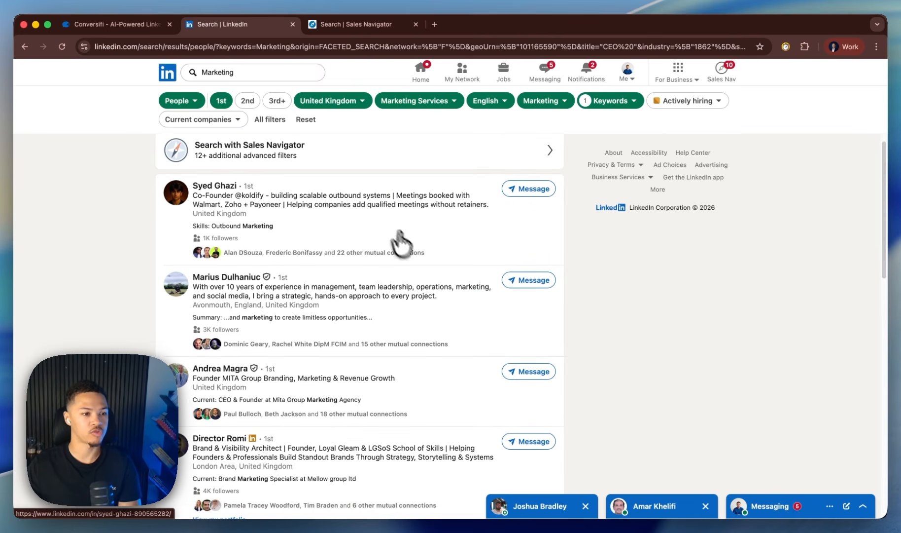
{"action": "scroll", "coordinate": [467, 267], "scroll_direction": "down", "scroll_amount": 1}
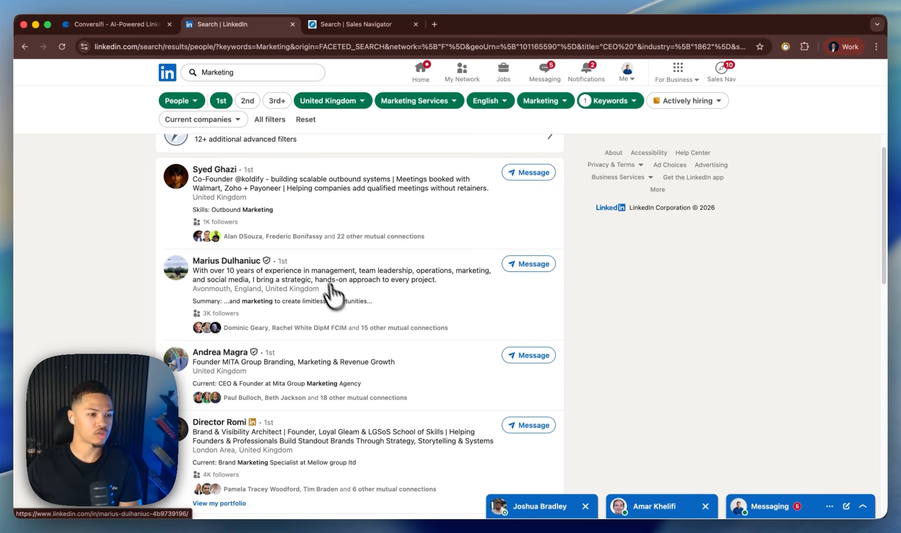
{"action": "scroll", "coordinate": [345, 291], "scroll_direction": "down", "scroll_amount": 5}
{"action": "scroll", "coordinate": [377, 285], "scroll_direction": "up", "scroll_amount": 6}
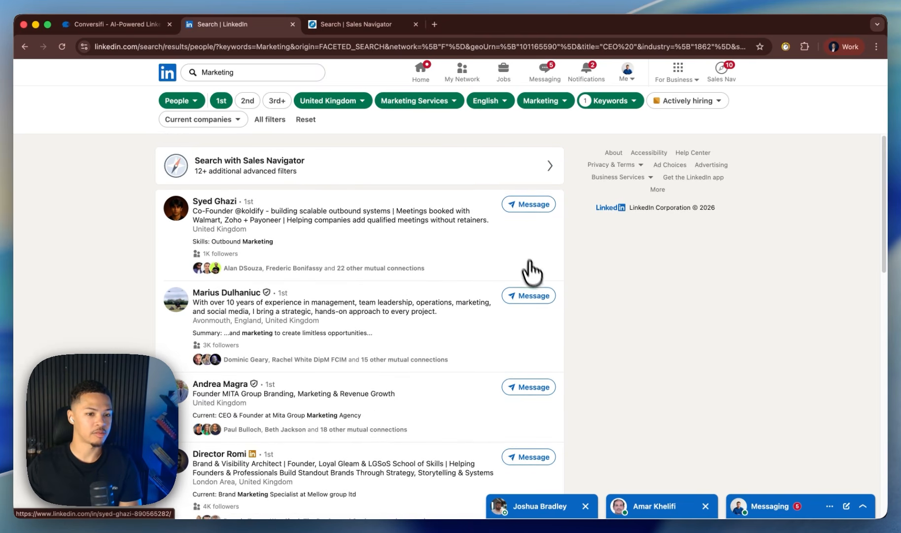
- Copy the address of the 1st-degree LinkedIn people search and replace the search URL in the Conversifi Lead Finder with it
{"action": "right_click", "coordinate": [274, 50]}
{"action": "left_click", "coordinate": [322, 142]}
{"action": "left_click", "coordinate": [124, 26]}
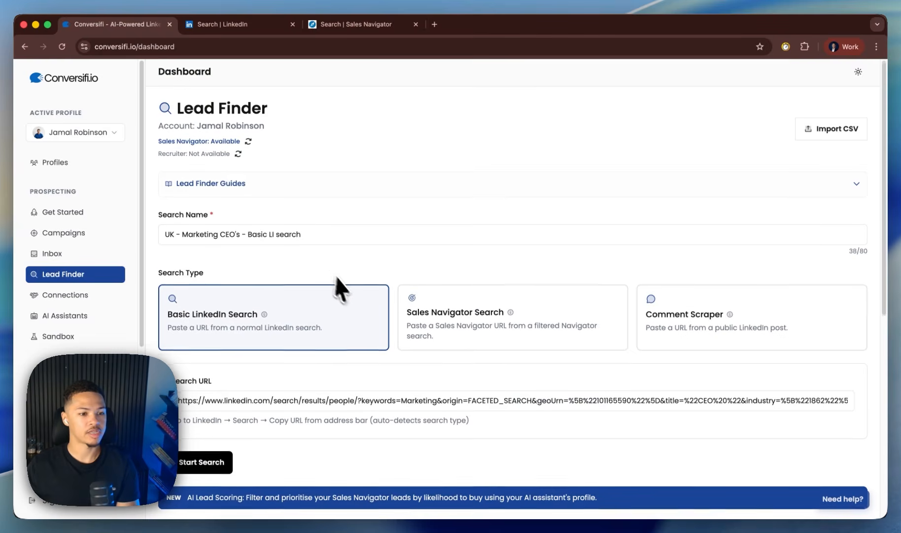
{"action": "scroll", "coordinate": [326, 274], "scroll_direction": "down", "scroll_amount": 1}
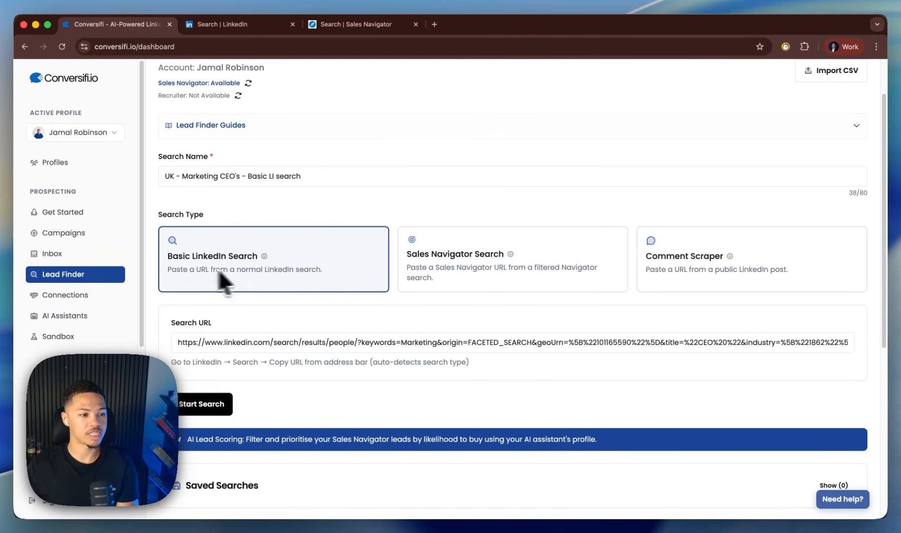
{"action": "left_click", "coordinate": [295, 351]}
{"action": "key", "text": "super+a"}
{"action": "key", "text": "super+v"}
- Rename the search "UK - Marketing CEO's - Basic LI 1st connection search", start it, and check it among the recent searches
{"action": "left_click", "coordinate": [310, 176]}
{"action": "left_click", "coordinate": [276, 182]}
{"action": "type", "text": "1s"}
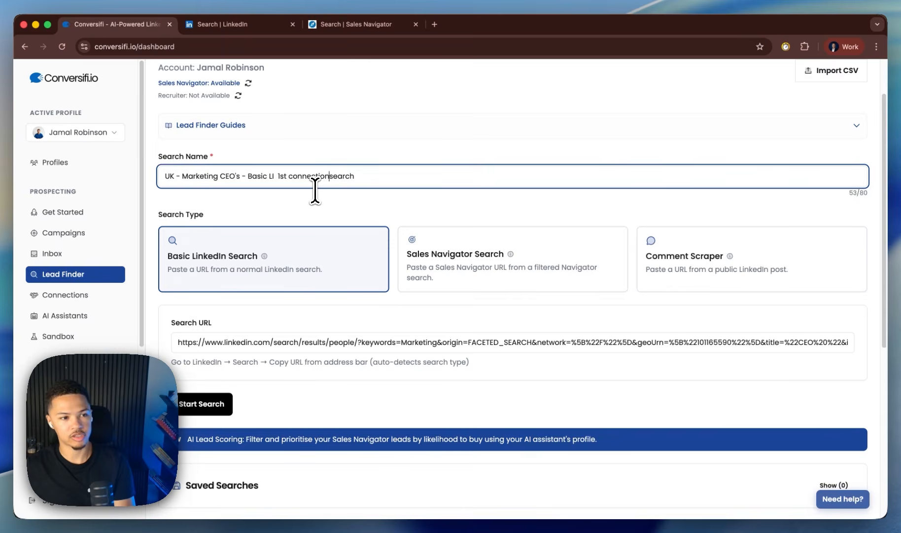
{"action": "scroll", "coordinate": [268, 358], "scroll_direction": "down", "scroll_amount": 3}
{"action": "left_click", "coordinate": [200, 306]}
{"action": "scroll", "coordinate": [227, 440], "scroll_direction": "down", "scroll_amount": 4}
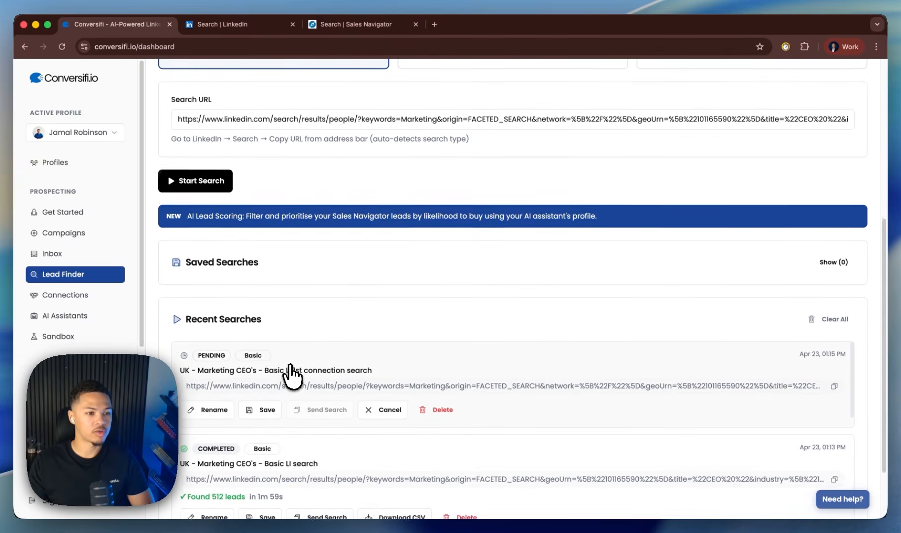
- Set the search type to Sales Navigator Search and switch to the Sales Navigator lead search
{"action": "scroll", "coordinate": [295, 375], "scroll_direction": "up", "scroll_amount": 6}
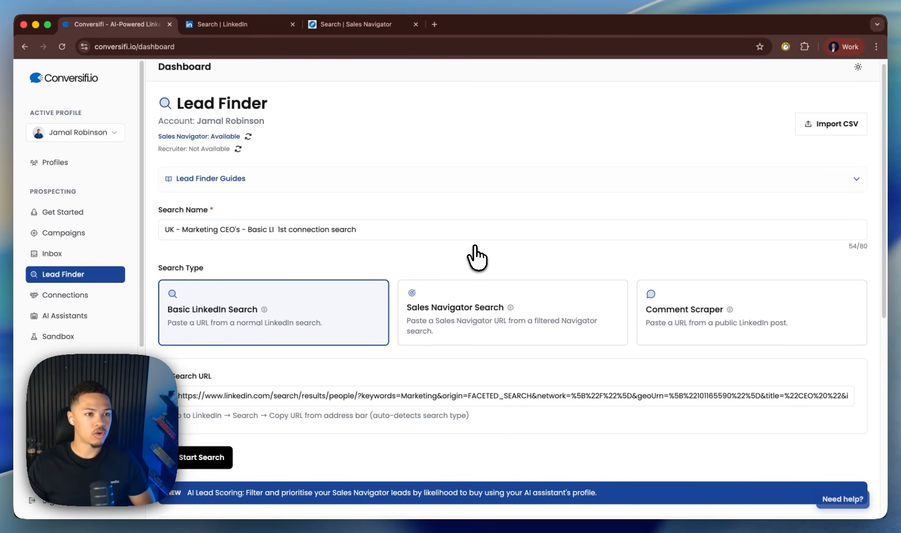
{"action": "left_click", "coordinate": [463, 305]}
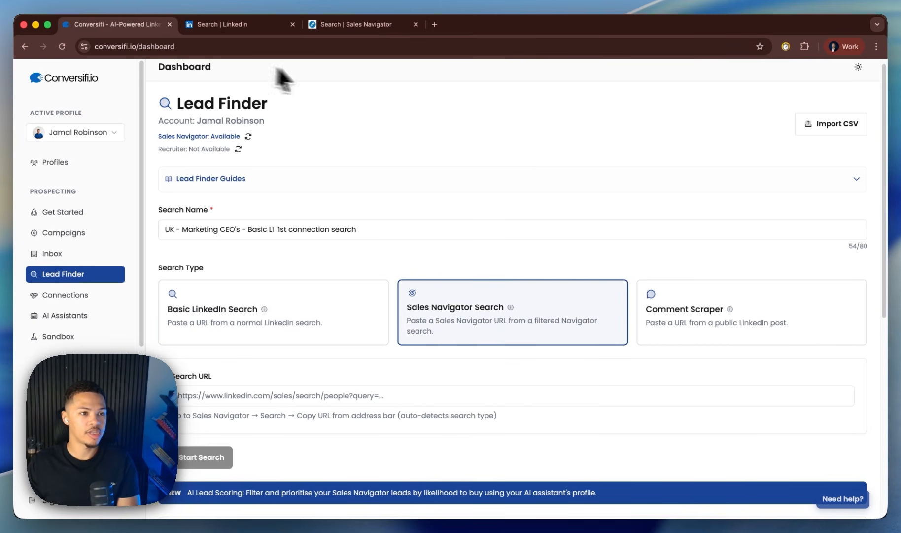
{"action": "left_click", "coordinate": [369, 25]}
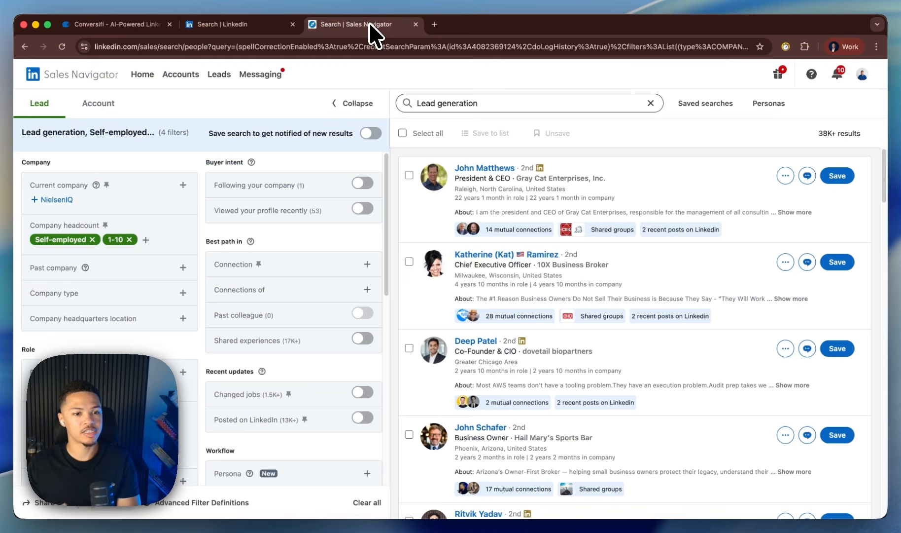
- Review the company headcount, job title, geography and industry filters applied to the Lead generation search
{"action": "scroll", "coordinate": [280, 266], "scroll_direction": "down", "scroll_amount": 3}
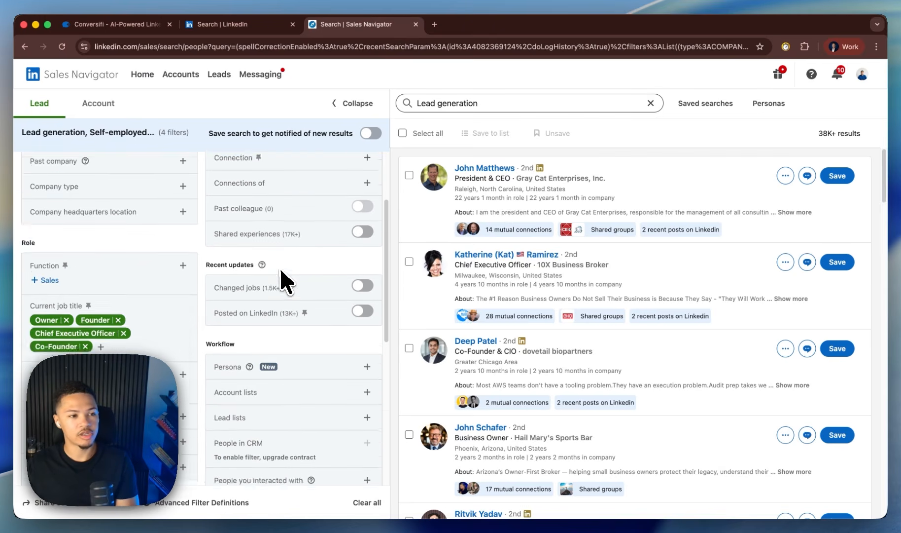
{"action": "scroll", "coordinate": [165, 330], "scroll_direction": "down", "scroll_amount": 2}
{"action": "scroll", "coordinate": [170, 312], "scroll_direction": "up", "scroll_amount": 5}
{"action": "scroll", "coordinate": [163, 311], "scroll_direction": "down", "scroll_amount": 3}
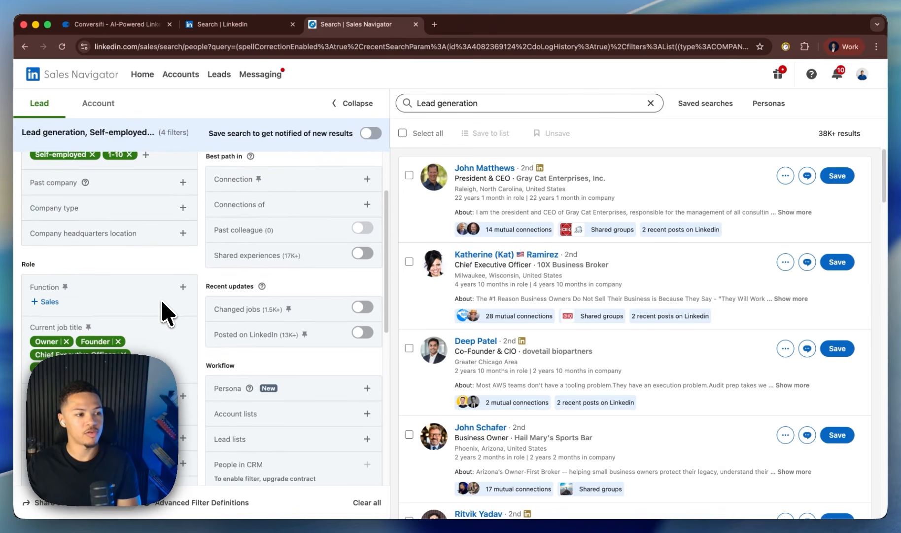
{"action": "scroll", "coordinate": [161, 299], "scroll_direction": "down", "scroll_amount": 2}
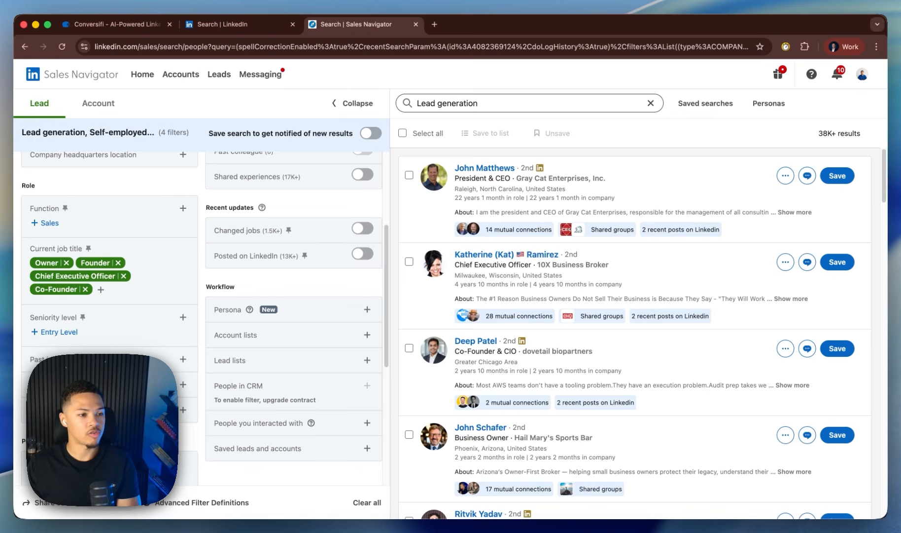
{"action": "scroll", "coordinate": [168, 309], "scroll_direction": "down", "scroll_amount": 1}
{"action": "scroll", "coordinate": [181, 197], "scroll_direction": "up", "scroll_amount": 5}
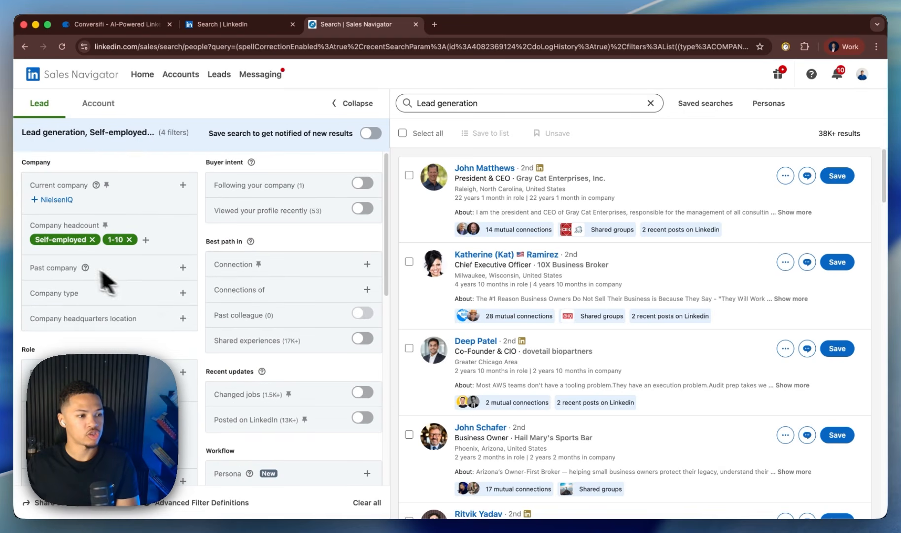
{"action": "scroll", "coordinate": [64, 243], "scroll_direction": "down", "scroll_amount": 1}
{"action": "scroll", "coordinate": [173, 193], "scroll_direction": "down", "scroll_amount": 5}
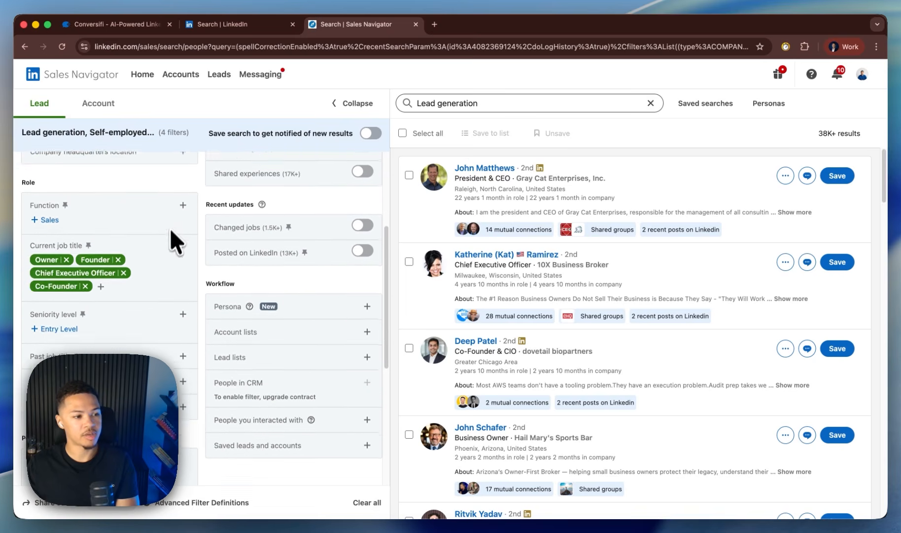
{"action": "scroll", "coordinate": [82, 279], "scroll_direction": "down", "scroll_amount": 6}
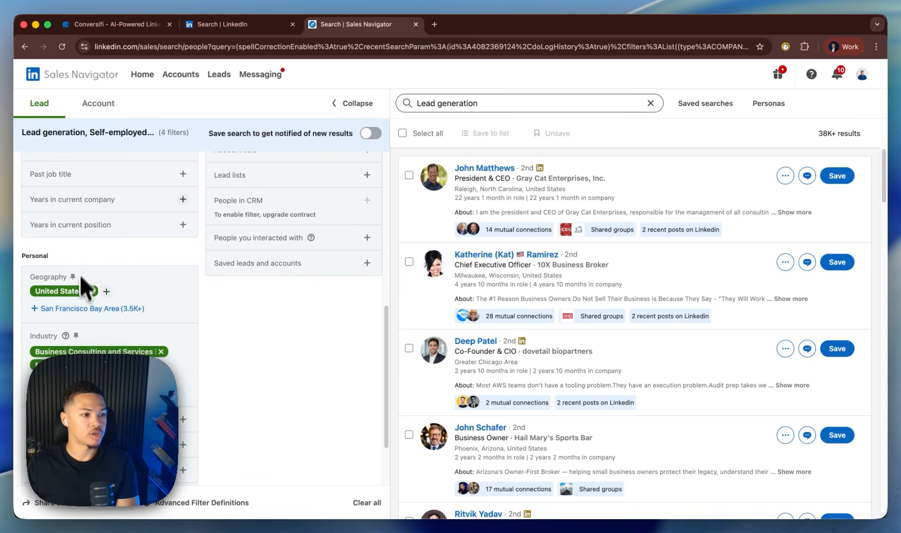
{"action": "scroll", "coordinate": [162, 217], "scroll_direction": "down", "scroll_amount": 1}
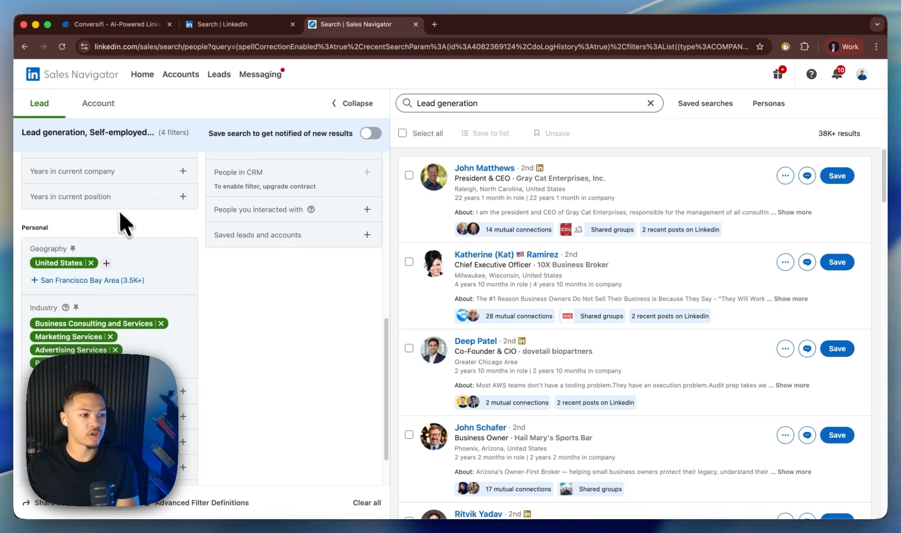
{"action": "scroll", "coordinate": [177, 197], "scroll_direction": "down", "scroll_amount": 2}
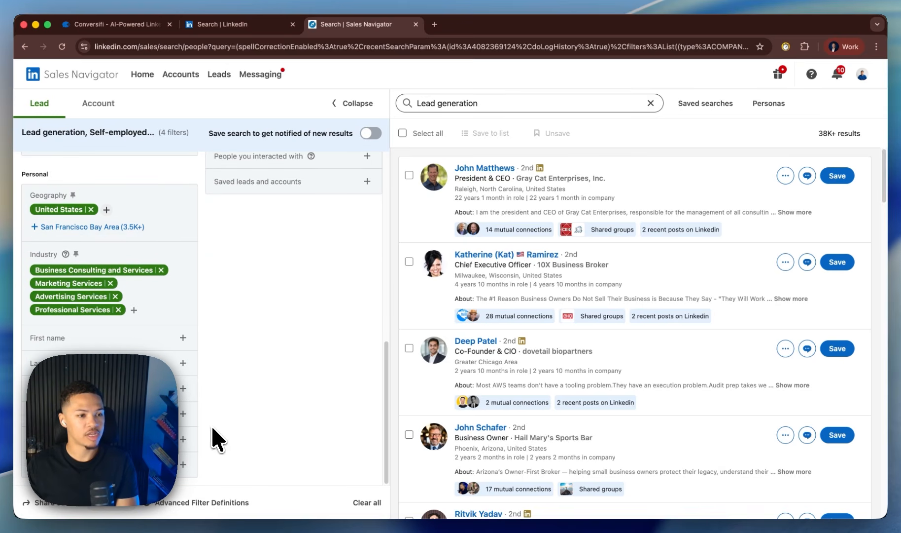
{"action": "scroll", "coordinate": [231, 294], "scroll_direction": "up", "scroll_amount": 10}
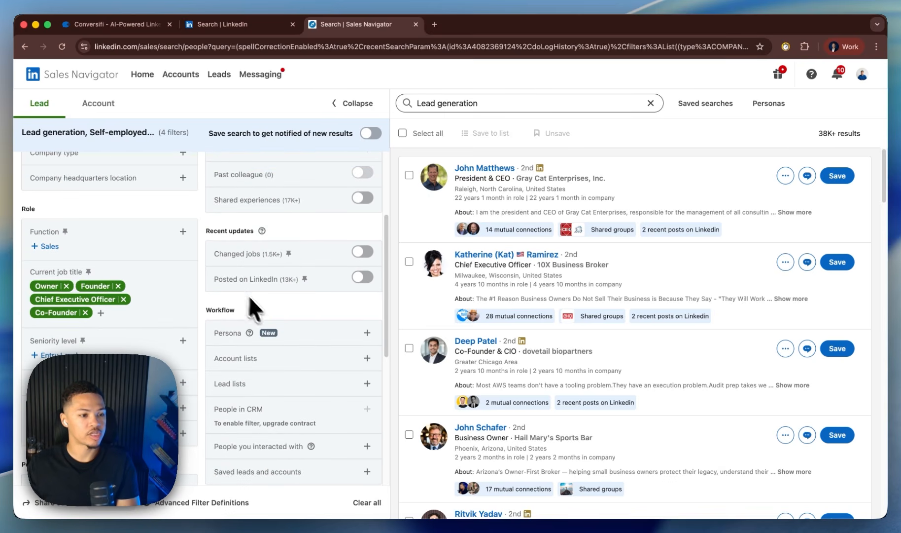
- Restrict the leads to people who have posted on LinkedIn and look over the complete filter set
{"action": "left_click", "coordinate": [363, 278]}
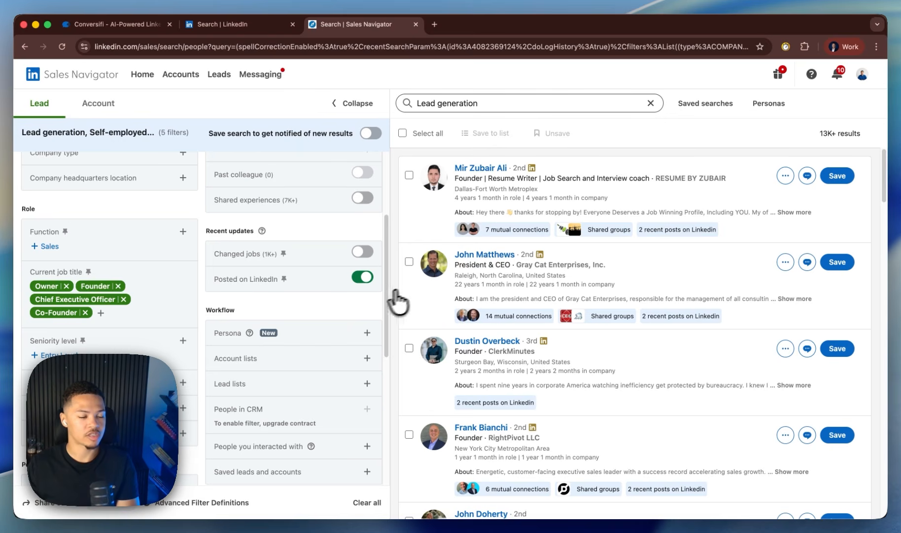
{"action": "scroll", "coordinate": [212, 315], "scroll_direction": "up", "scroll_amount": 3}
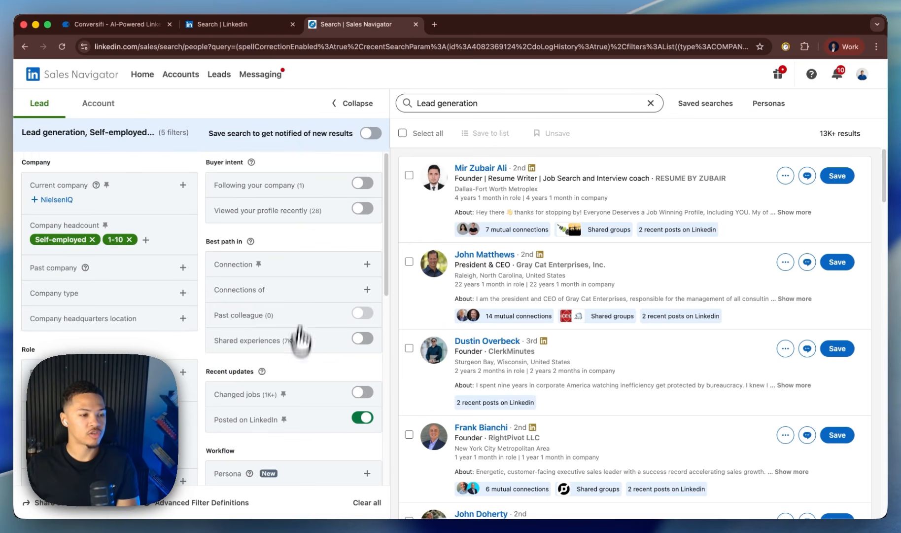
{"action": "scroll", "coordinate": [207, 321], "scroll_direction": "down", "scroll_amount": 5}
{"action": "scroll", "coordinate": [207, 299], "scroll_direction": "down", "scroll_amount": 4}
{"action": "scroll", "coordinate": [296, 320], "scroll_direction": "up", "scroll_amount": 10}
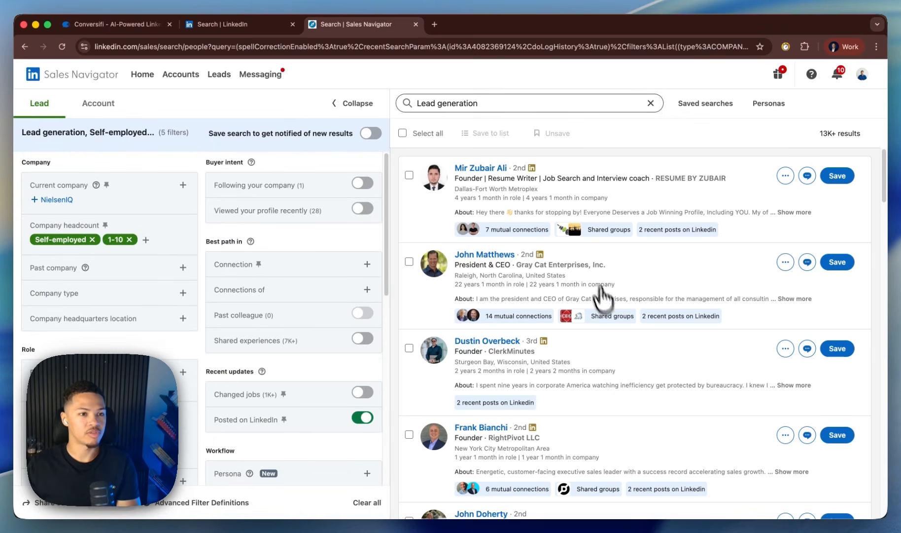
- Copy the Sales Navigator search address and paste it as the search URL in the Conversifi Lead Finder
{"action": "left_click", "coordinate": [466, 46]}
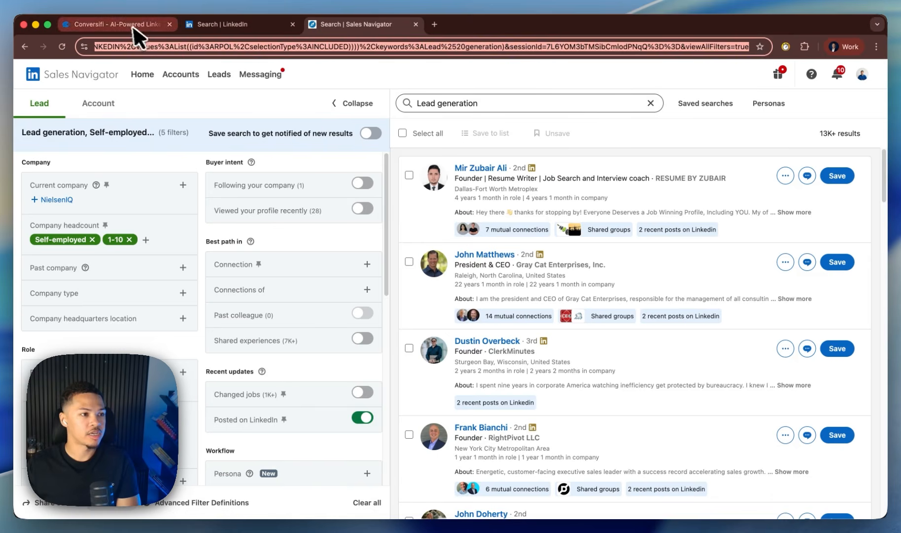
{"action": "left_click", "coordinate": [116, 24]}
{"action": "left_click", "coordinate": [332, 395]}
{"action": "key", "text": "super+v"}
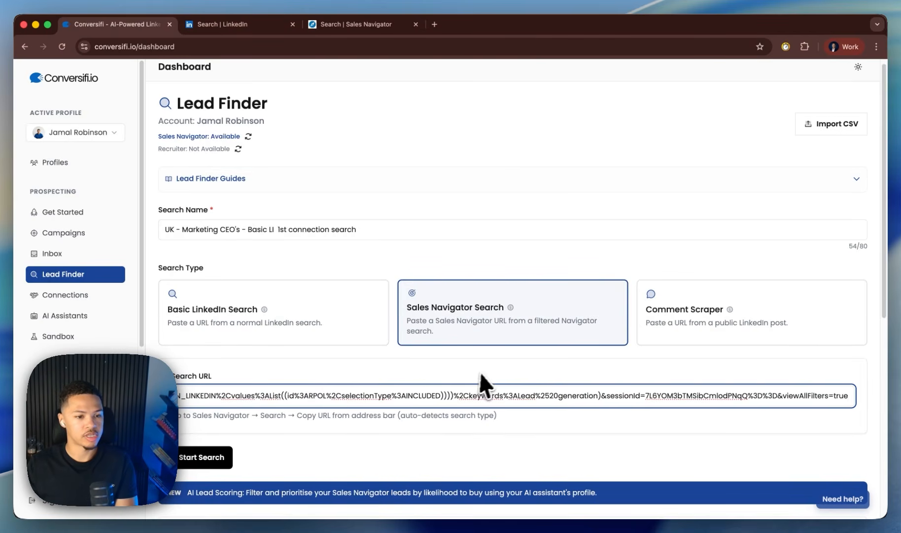
- Rename the search "UK - Lead generation - Sales nav" and start it
{"action": "left_click_drag", "start_coordinate": [357, 229], "coordinate": [177, 229]}
{"action": "type", "text": "- Lead generation - Sales nav"}
{"action": "scroll", "coordinate": [215, 459], "scroll_direction": "down", "scroll_amount": 1}
{"action": "left_click", "coordinate": [210, 449]}
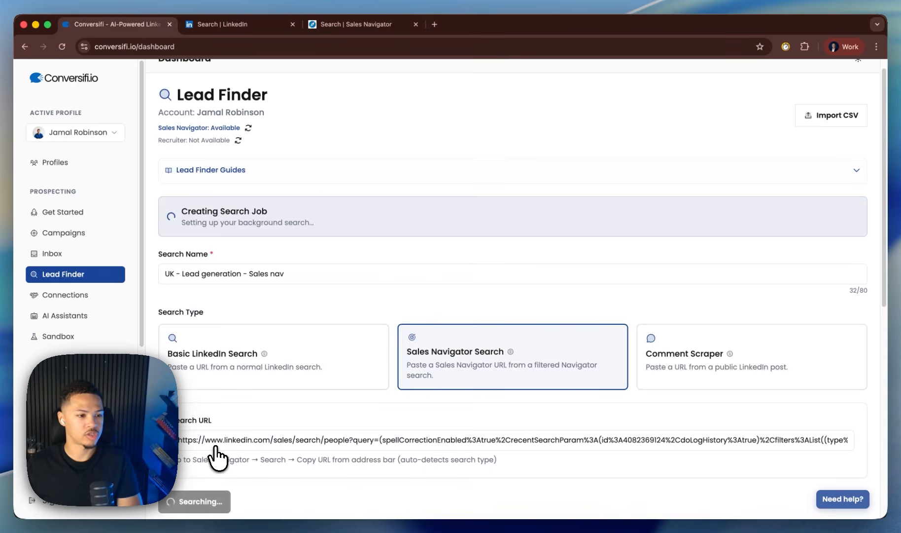
- Return to Sales Navigator and examine the total result count and lead list of the filtered search
{"action": "left_click", "coordinate": [392, 29]}
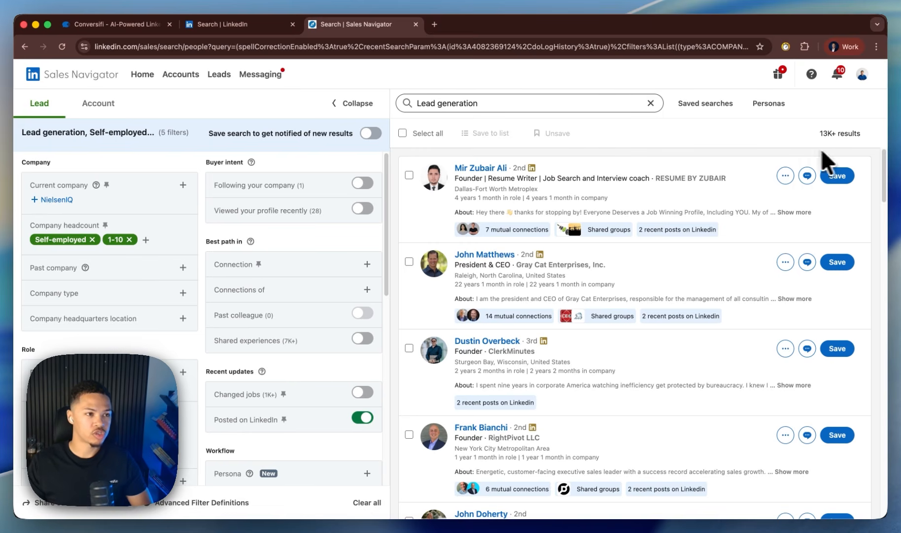
{"action": "scroll", "coordinate": [605, 204], "scroll_direction": "down", "scroll_amount": 1}
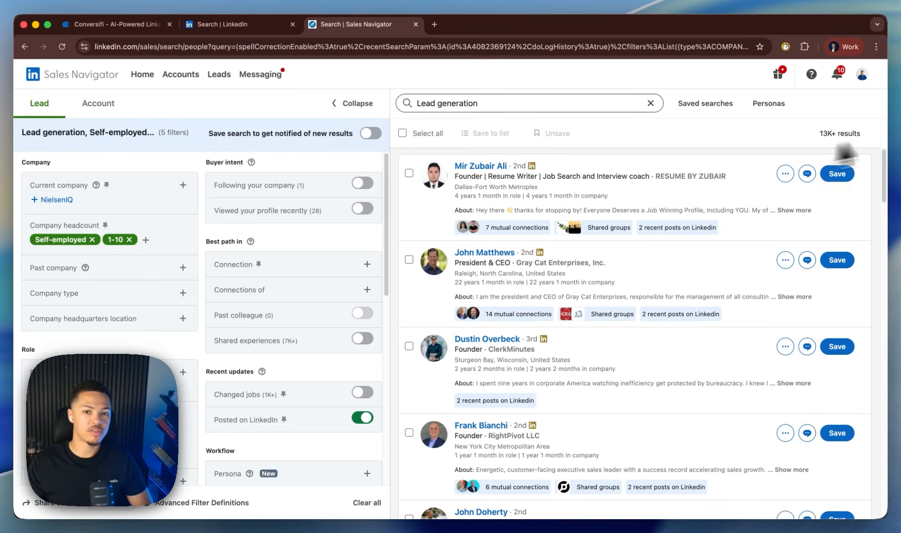
{"action": "left_click_drag", "start_coordinate": [789, 134], "coordinate": [878, 132]}
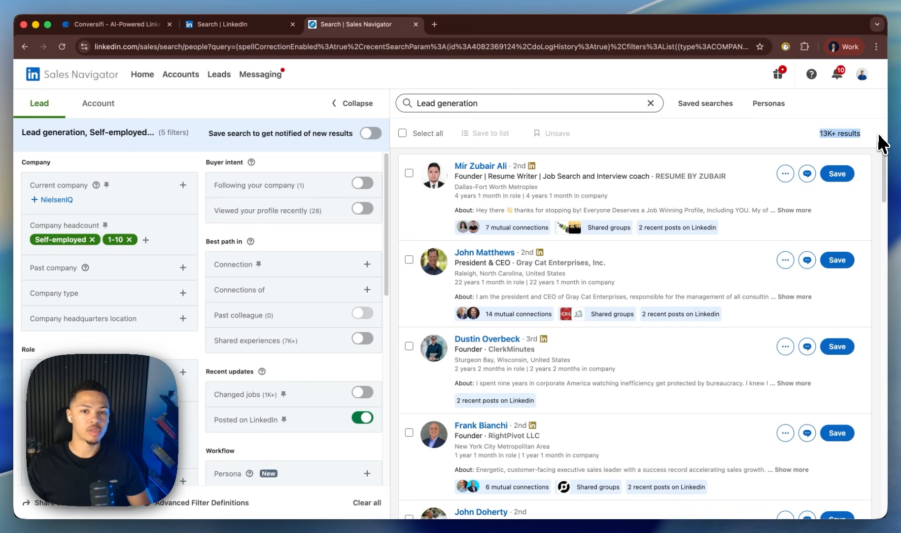
{"action": "left_click", "coordinate": [759, 145]}
{"action": "scroll", "coordinate": [484, 347], "scroll_direction": "down", "scroll_amount": 1}
{"action": "scroll", "coordinate": [511, 428], "scroll_direction": "up", "scroll_amount": 1}
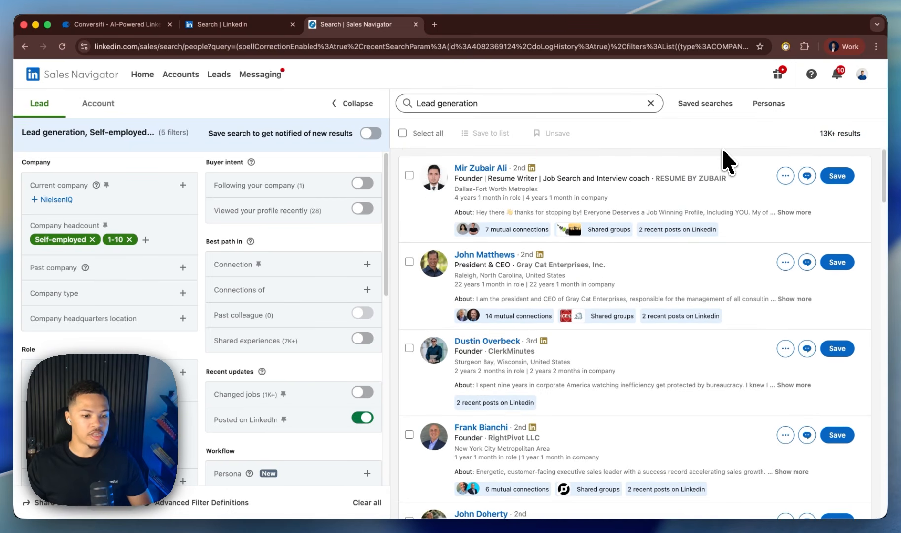
{"action": "scroll", "coordinate": [705, 207], "scroll_direction": "down", "scroll_amount": 1}
{"action": "scroll", "coordinate": [710, 277], "scroll_direction": "up", "scroll_amount": 1}
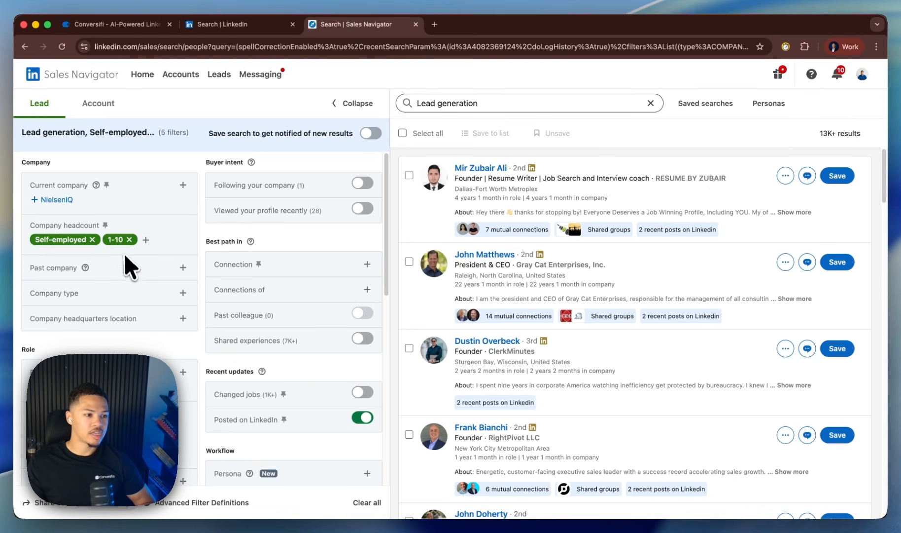
- Replace the Self-employed and 1-10 company headcount filters with 201-500
{"action": "left_click", "coordinate": [129, 240]}
{"action": "left_click", "coordinate": [92, 239]}
{"action": "left_click", "coordinate": [76, 228]}
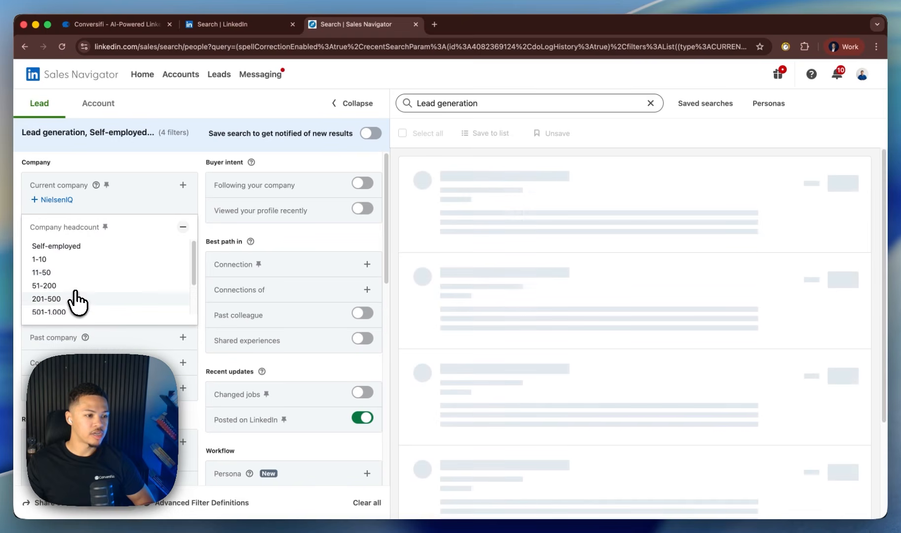
{"action": "left_click", "coordinate": [75, 299]}
{"action": "scroll", "coordinate": [165, 276], "scroll_direction": "down", "scroll_amount": 2}
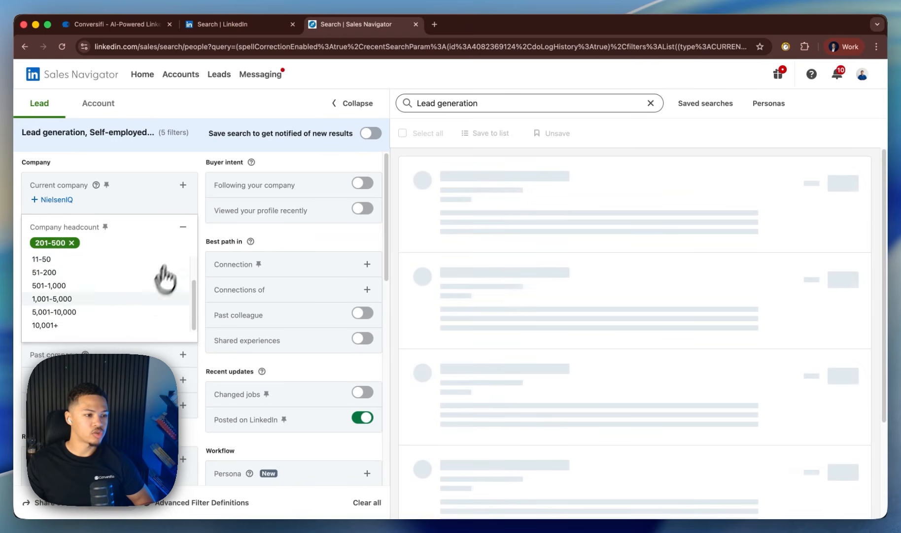
{"action": "left_click", "coordinate": [187, 232]}
- Filter the leads' years in current position to "1 to 2 years" and "Less than 1 year"
{"action": "scroll", "coordinate": [171, 255], "scroll_direction": "down", "scroll_amount": 10}
{"action": "scroll", "coordinate": [119, 281], "scroll_direction": "up", "scroll_amount": 3}
{"action": "left_click", "coordinate": [131, 321]}
{"action": "left_click", "coordinate": [119, 348]}
{"action": "left_click", "coordinate": [119, 350]}
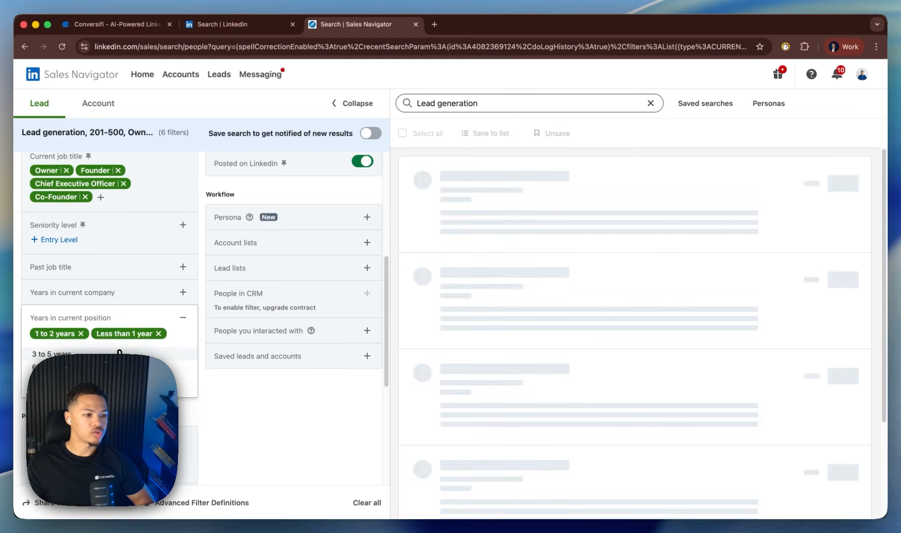
{"action": "left_click", "coordinate": [182, 319]}
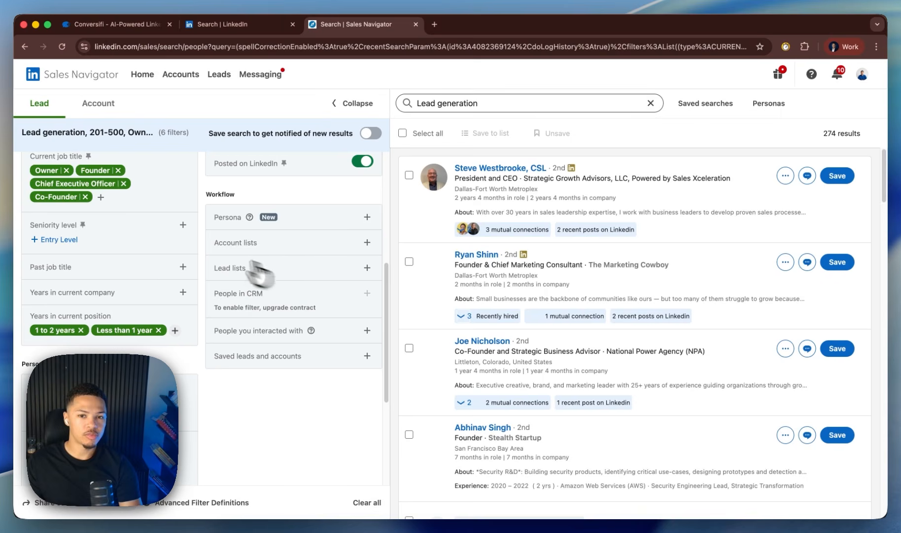
- Check the lead search's result total and look over its role, geography and workflow filters
{"action": "mouse_move", "coordinate": [819, 136]}
{"action": "left_mouse_down"}
{"action": "mouse_move", "coordinate": [862, 137]}
{"action": "mouse_move", "coordinate": [815, 146]}
{"action": "left_mouse_up"}
{"action": "left_click", "coordinate": [819, 138]}
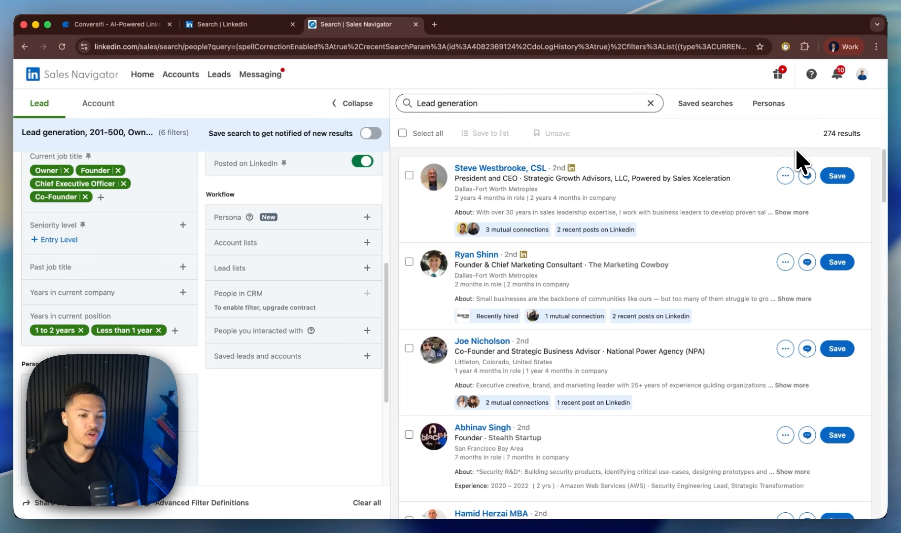
{"action": "scroll", "coordinate": [728, 211], "scroll_direction": "down", "scroll_amount": 2}
{"action": "scroll", "coordinate": [714, 212], "scroll_direction": "up", "scroll_amount": 2}
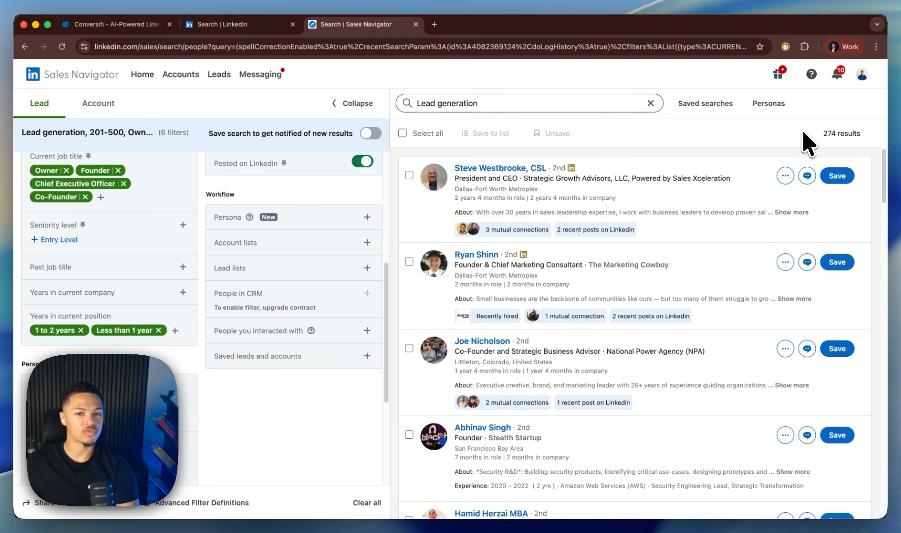
{"action": "scroll", "coordinate": [238, 201], "scroll_direction": "up", "scroll_amount": 3}
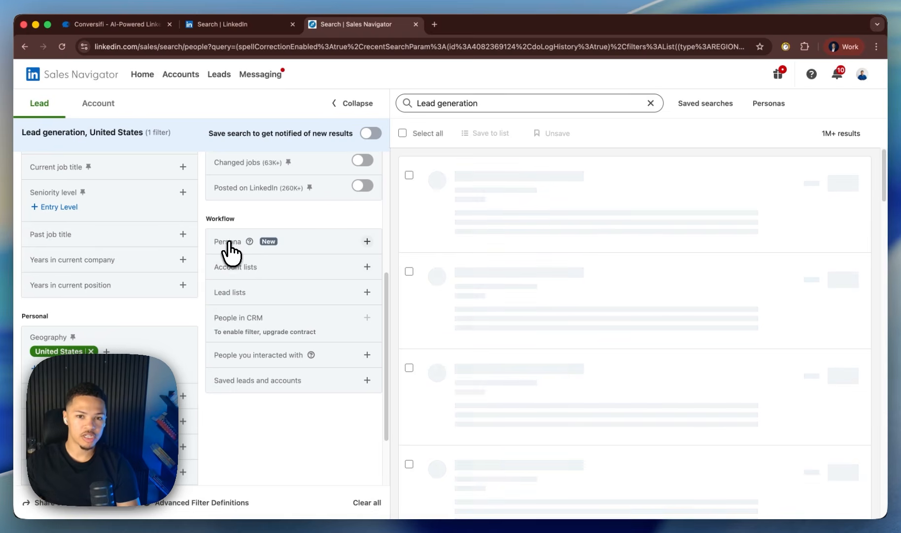
{"action": "scroll", "coordinate": [232, 248], "scroll_direction": "down", "scroll_amount": 1}
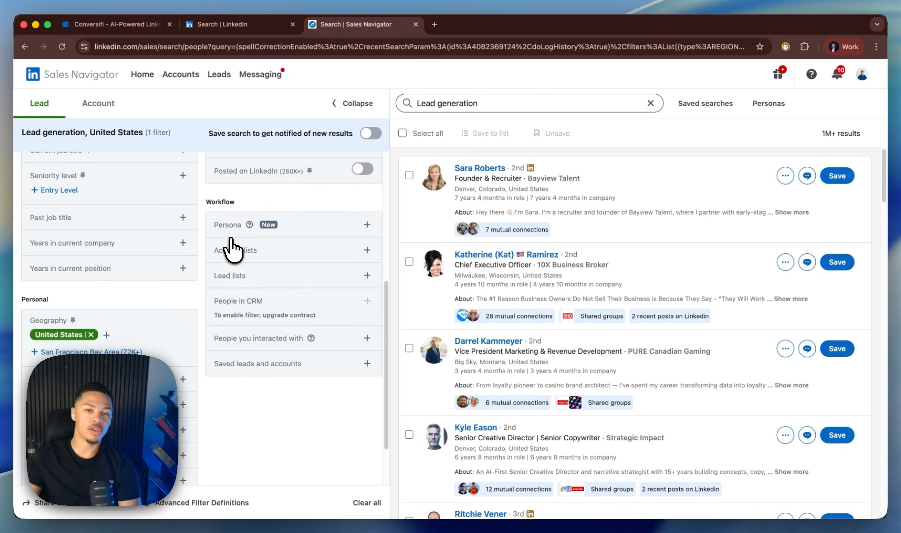
- Review the lead search filters, then switch to Conversifi and check the scraping progress of the running Sales Navigator search
{"action": "scroll", "coordinate": [242, 341], "scroll_direction": "up", "scroll_amount": 5}
{"action": "scroll", "coordinate": [242, 340], "scroll_direction": "up", "scroll_amount": 1}
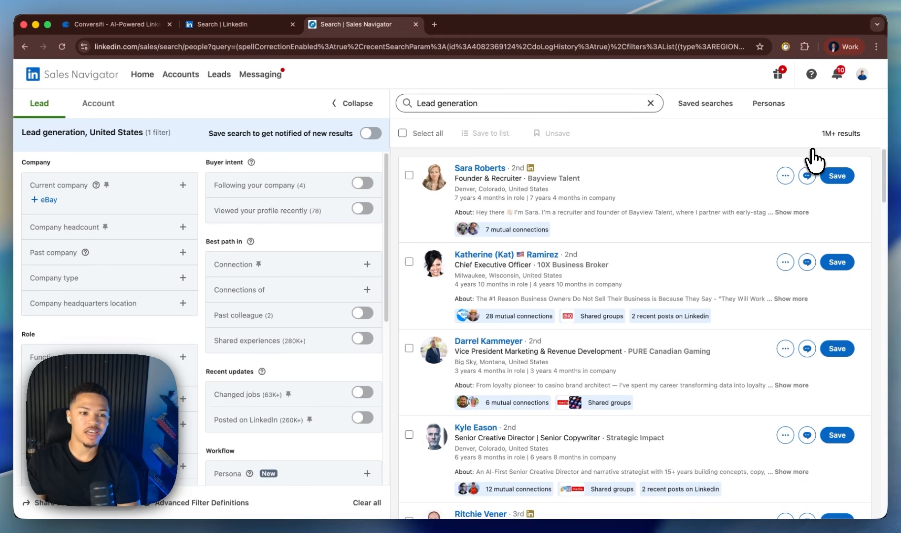
{"action": "scroll", "coordinate": [583, 276], "scroll_direction": "down", "scroll_amount": 1}
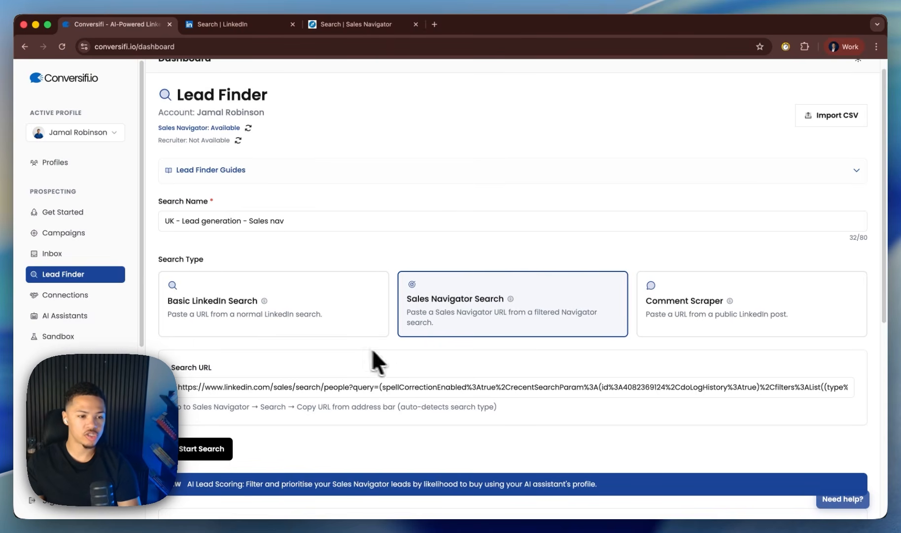
{"action": "scroll", "coordinate": [372, 360], "scroll_direction": "down", "scroll_amount": 6}
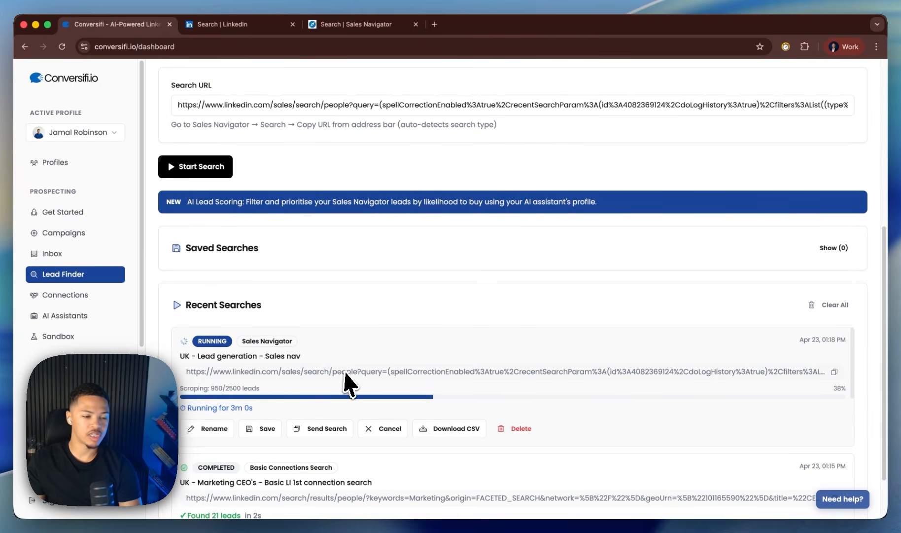
{"action": "scroll", "coordinate": [374, 389], "scroll_direction": "up", "scroll_amount": 6}
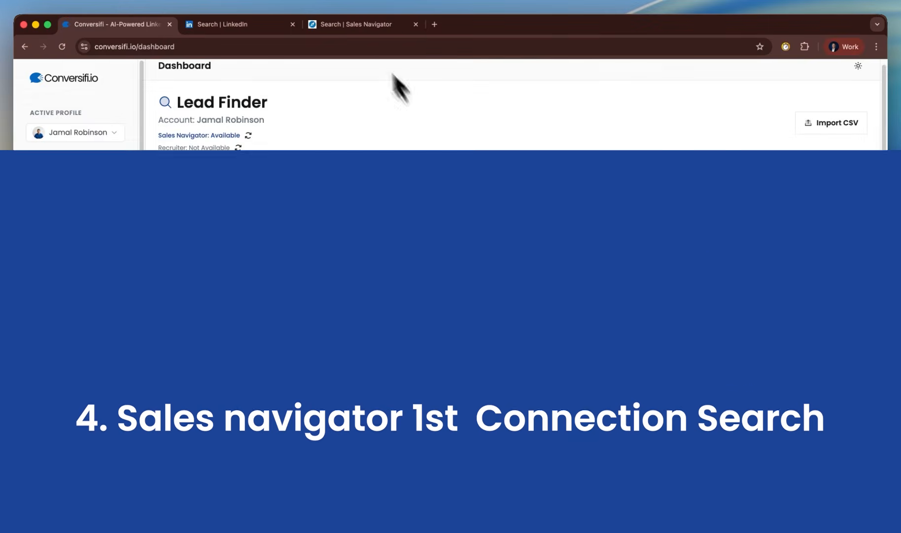
- Return to Sales Navigator and filter the Lead generation search to 1st degree connections
{"action": "left_click", "coordinate": [354, 26]}
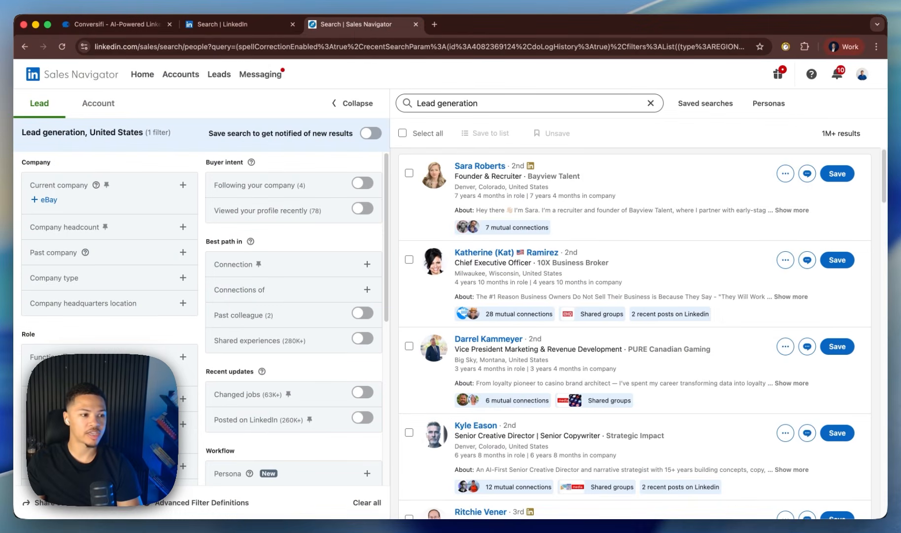
{"action": "scroll", "coordinate": [151, 308], "scroll_direction": "down", "scroll_amount": 5}
{"action": "scroll", "coordinate": [157, 322], "scroll_direction": "up", "scroll_amount": 5}
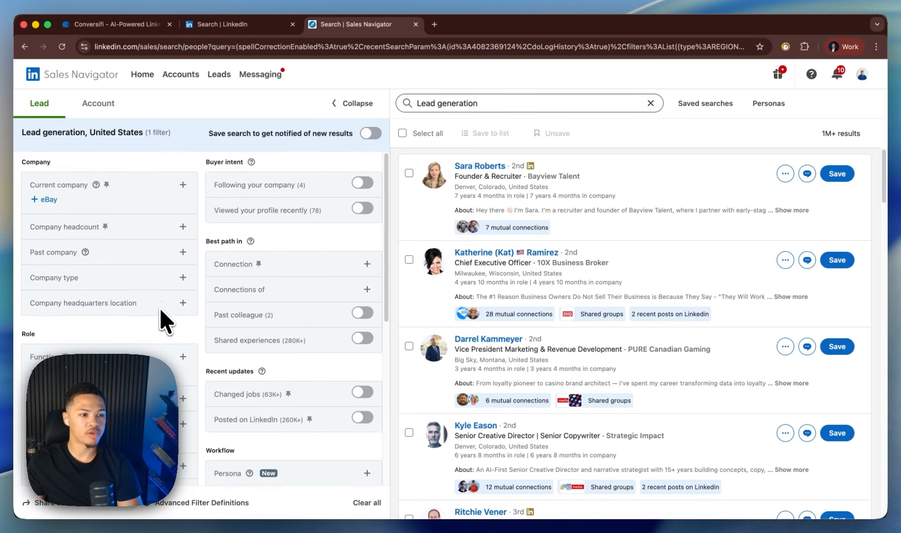
{"action": "left_click", "coordinate": [368, 265]}
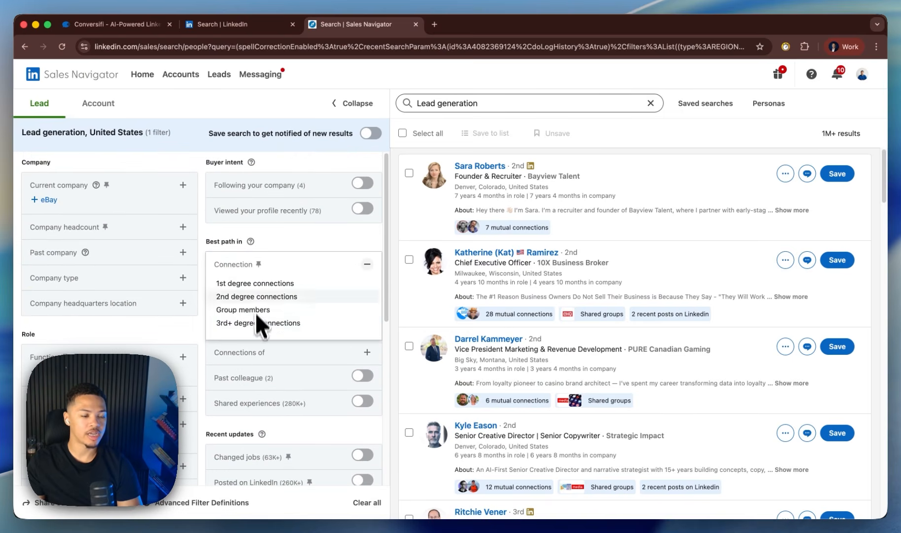
{"action": "left_click", "coordinate": [368, 265]}
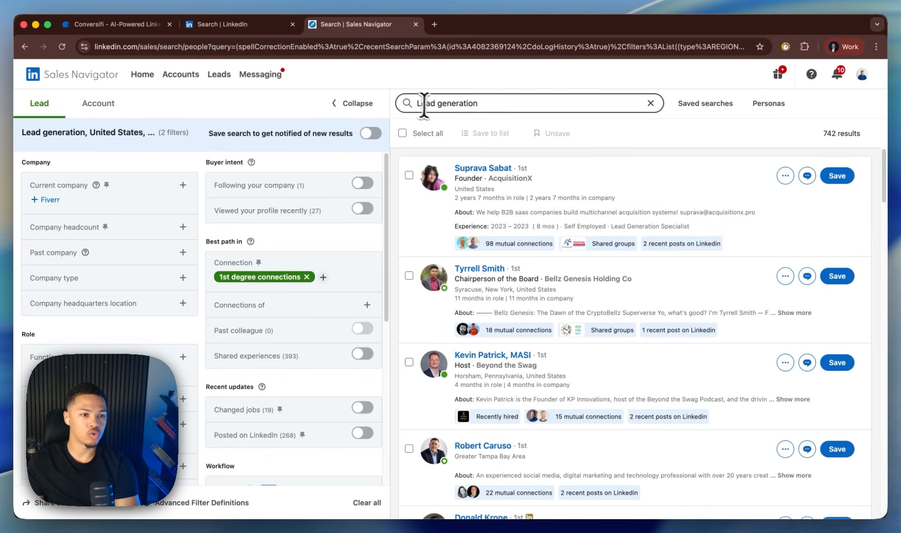
- Look over the search keyword and the role, personal and workflow filters of the 1st degree connection search
{"action": "left_click_drag", "start_coordinate": [422, 102], "coordinate": [530, 103]}
{"action": "scroll", "coordinate": [262, 222], "scroll_direction": "down", "scroll_amount": 5}
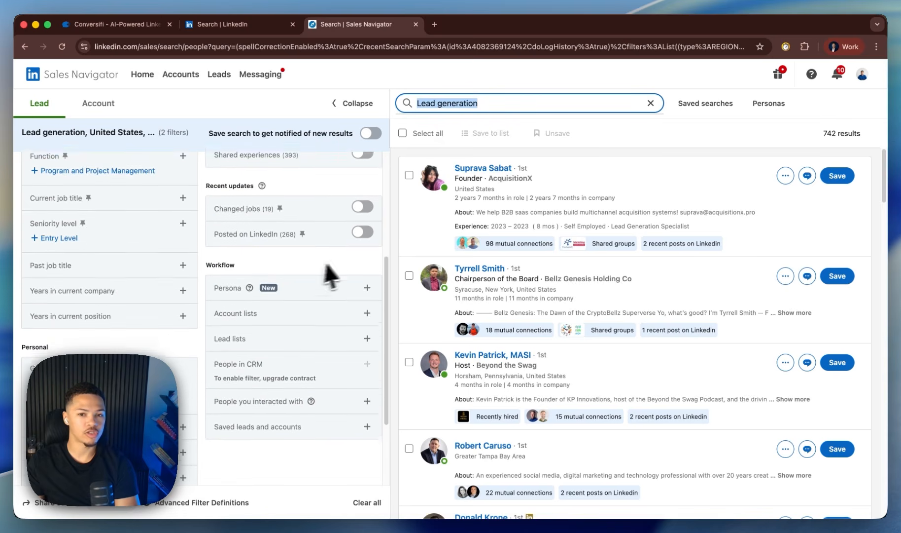
{"action": "scroll", "coordinate": [322, 274], "scroll_direction": "down", "scroll_amount": 3}
{"action": "left_click", "coordinate": [505, 90]}
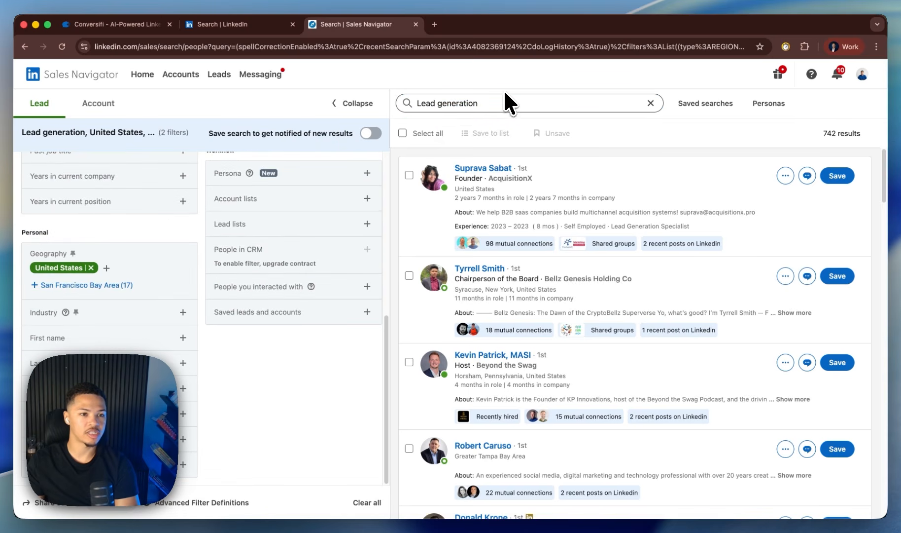
{"action": "scroll", "coordinate": [328, 363], "scroll_direction": "up", "scroll_amount": 6}
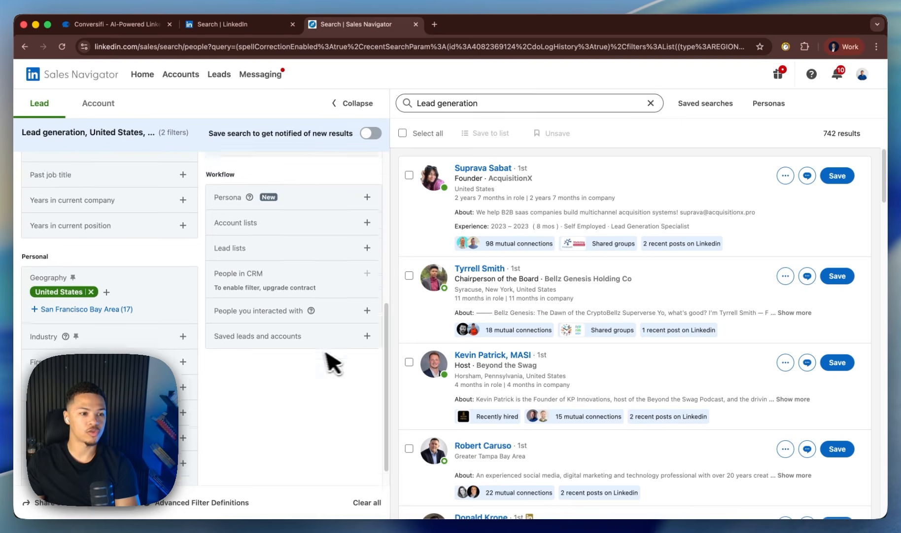
- Copy the filtered Sales Navigator search URL and paste it over the old Search URL in Conversifi's Lead Finder
{"action": "right_click", "coordinate": [446, 50]}
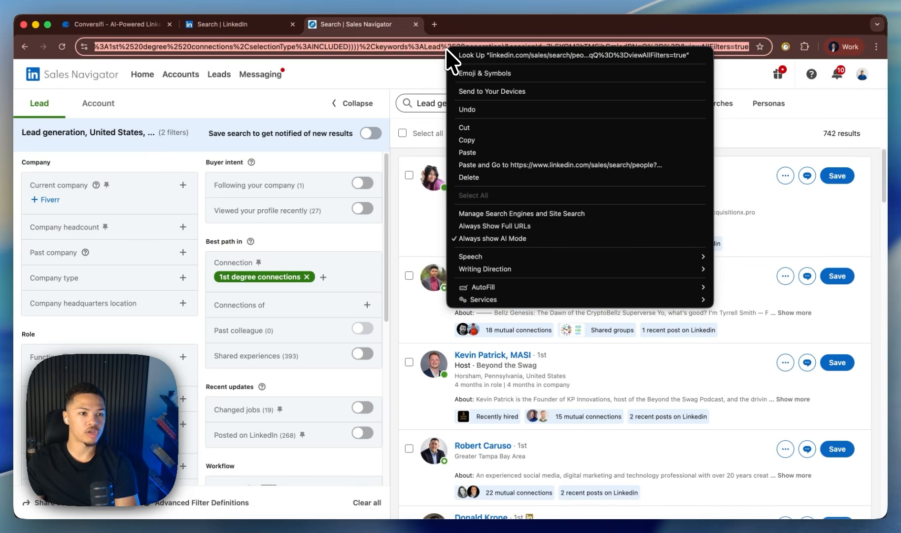
{"action": "left_click", "coordinate": [486, 140]}
{"action": "left_click", "coordinate": [114, 24]}
{"action": "left_click", "coordinate": [369, 394]}
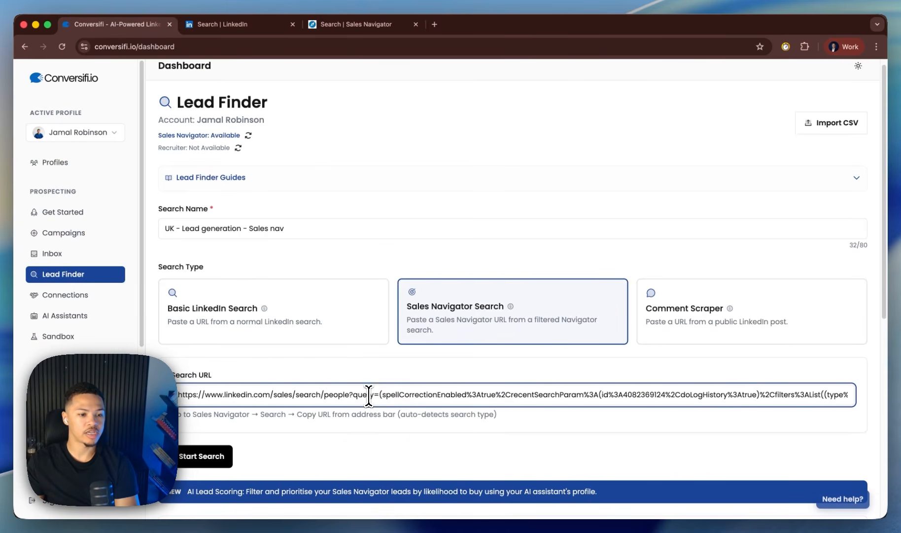
{"action": "key", "text": "super+a"}
{"action": "key", "text": "BackSpace"}
{"action": "key", "text": "super+v"}
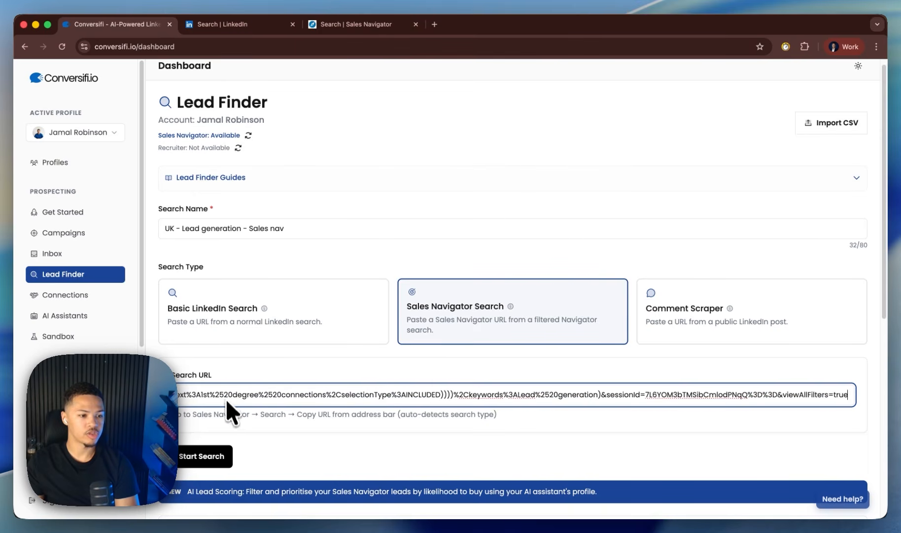
- Extend the search name to "UK - Lead generation - Sales nav 1st connections."
{"action": "left_click_drag", "start_coordinate": [285, 228], "coordinate": [258, 229]}
{"action": "left_click", "coordinate": [285, 228]}
{"action": "type", "text": "1st connecti"}
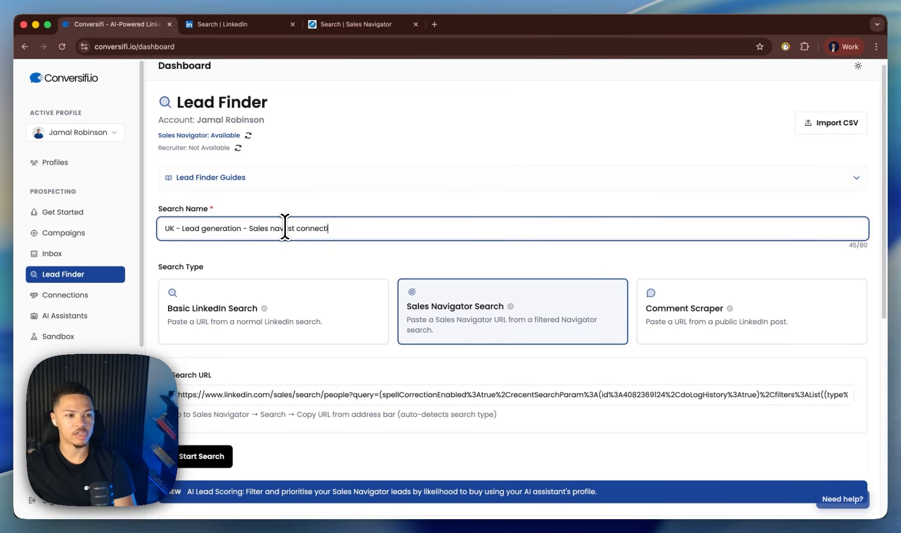
{"action": "type", "text": "ons."}
{"action": "scroll", "coordinate": [316, 266], "scroll_direction": "down", "scroll_amount": 1}
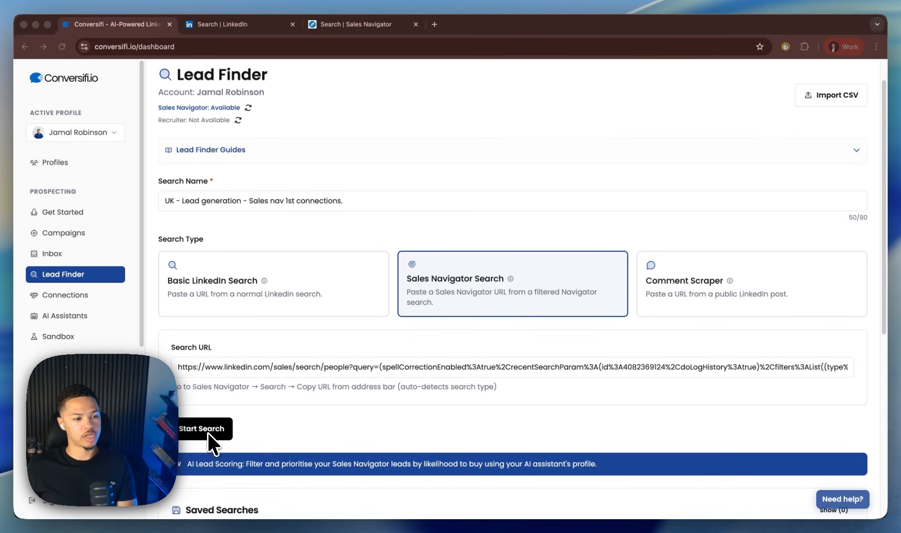
{"action": "scroll", "coordinate": [209, 441], "scroll_direction": "up", "scroll_amount": 1}
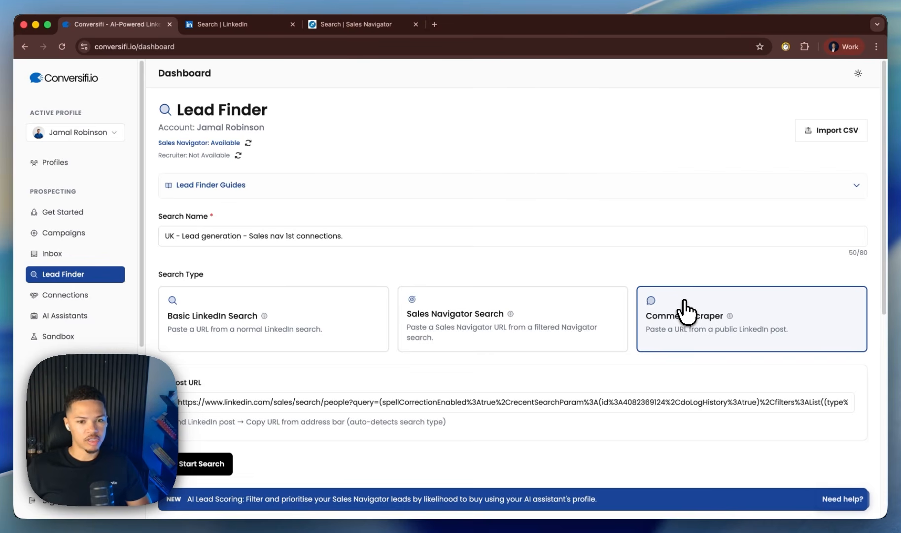
- Switch to the LinkedIn feed and examine the post about planning a month of content, including its call to action and comment count
{"action": "left_click", "coordinate": [235, 23]}
{"action": "scroll", "coordinate": [424, 304], "scroll_direction": "up", "scroll_amount": 2}
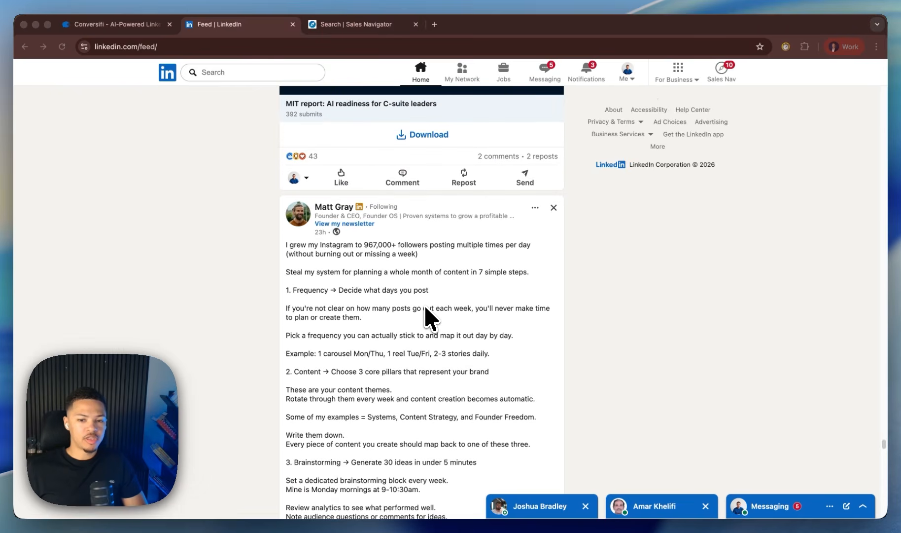
{"action": "scroll", "coordinate": [424, 304], "scroll_direction": "up", "scroll_amount": 2}
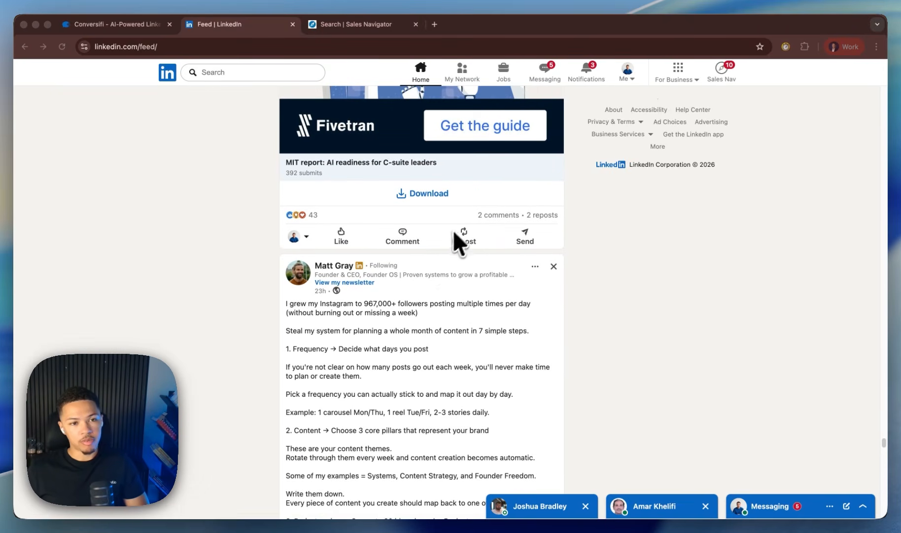
{"action": "scroll", "coordinate": [438, 217], "scroll_direction": "up", "scroll_amount": 2}
{"action": "scroll", "coordinate": [295, 242], "scroll_direction": "down", "scroll_amount": 3}
{"action": "scroll", "coordinate": [234, 270], "scroll_direction": "down", "scroll_amount": 5}
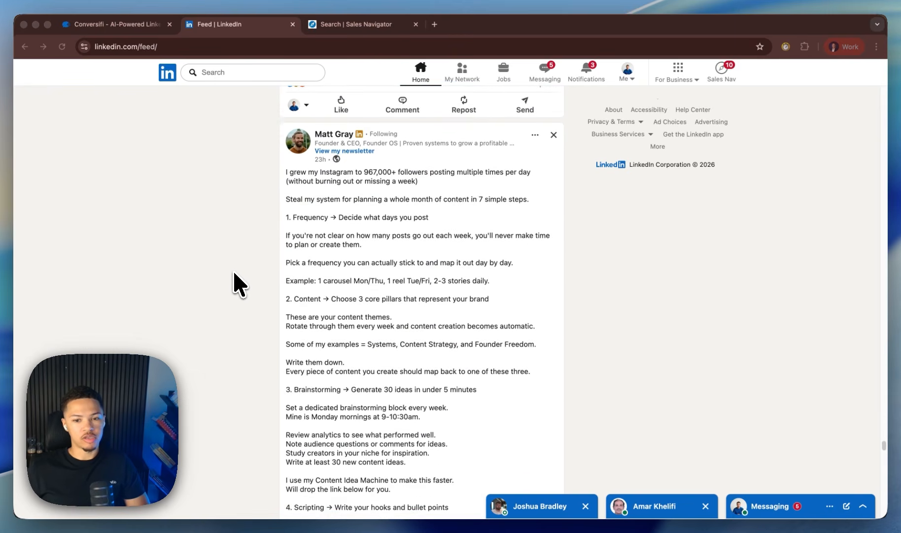
{"action": "scroll", "coordinate": [314, 237], "scroll_direction": "up", "scroll_amount": 3}
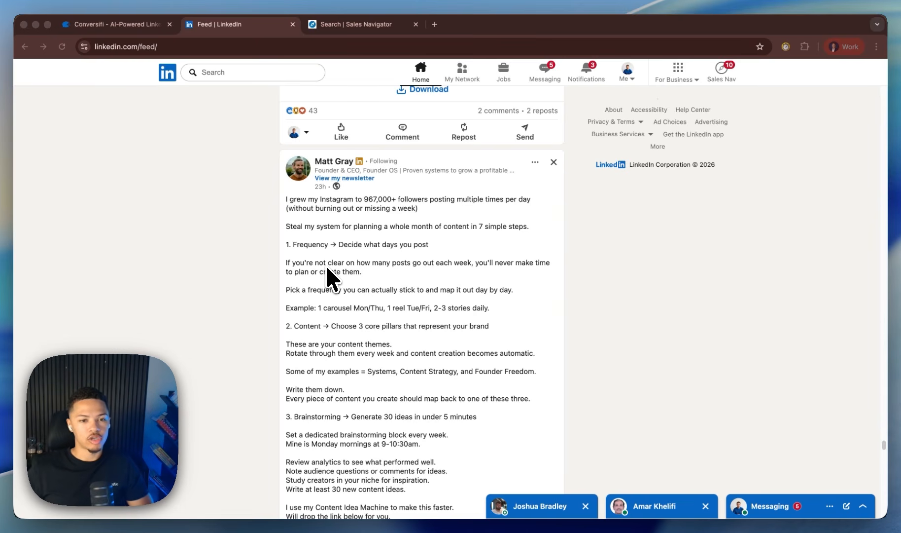
{"action": "scroll", "coordinate": [328, 268], "scroll_direction": "down", "scroll_amount": 3}
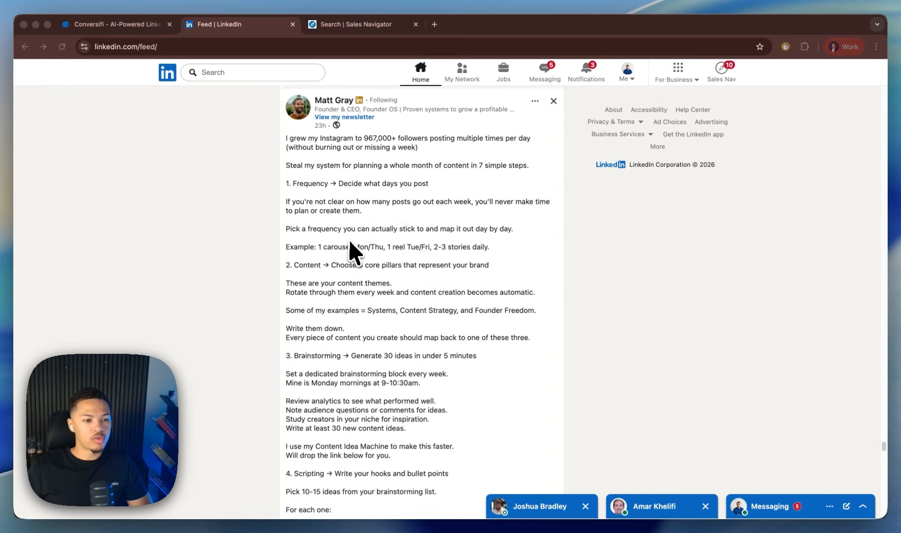
{"action": "scroll", "coordinate": [354, 239], "scroll_direction": "up", "scroll_amount": 2}
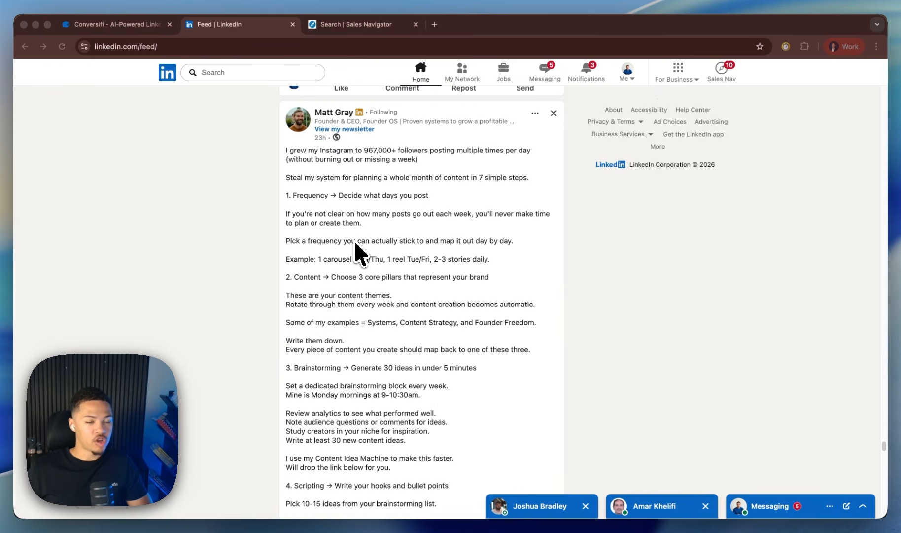
{"action": "scroll", "coordinate": [444, 331], "scroll_direction": "down", "scroll_amount": 15}
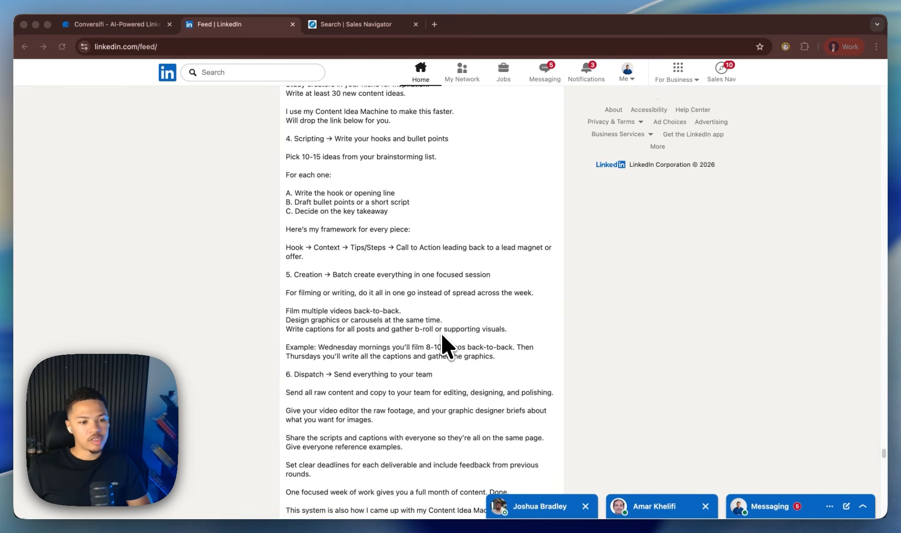
{"action": "scroll", "coordinate": [440, 334], "scroll_direction": "down", "scroll_amount": 4}
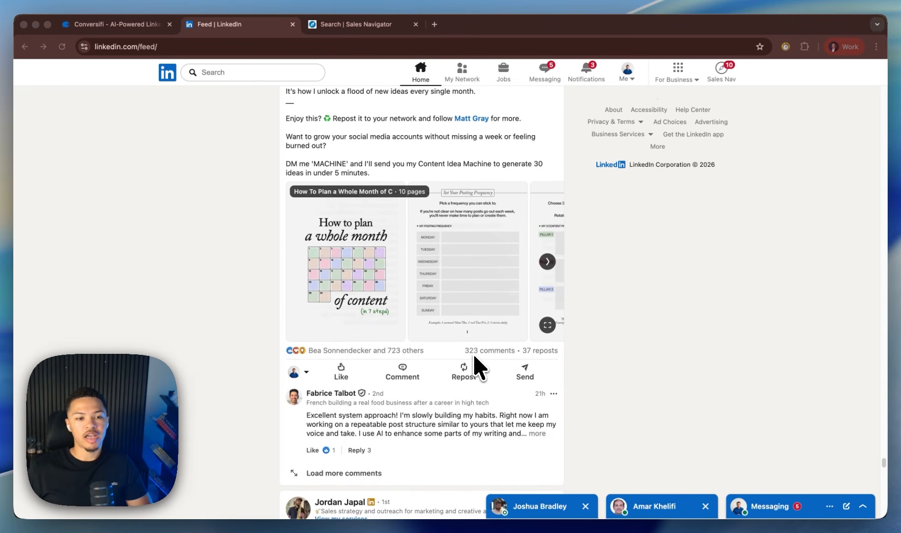
{"action": "scroll", "coordinate": [479, 349], "scroll_direction": "up", "scroll_amount": 10}
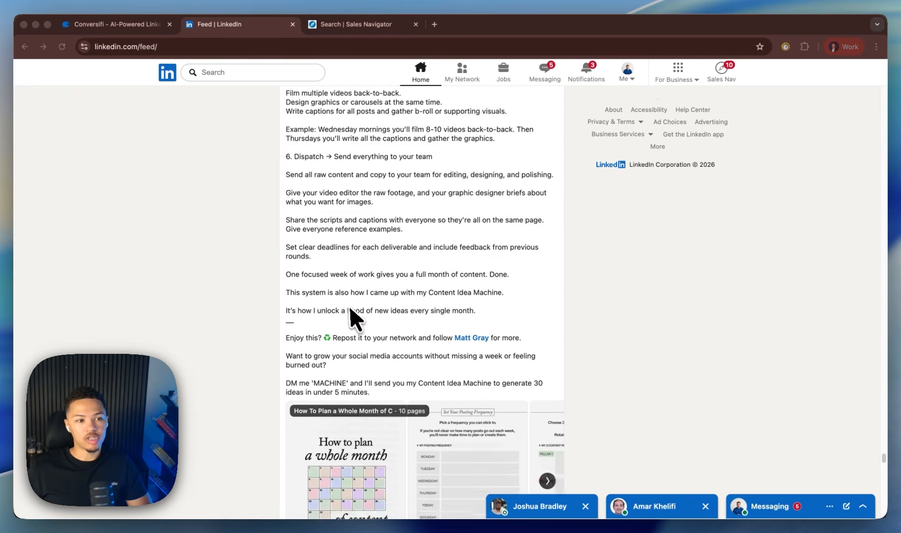
{"action": "scroll", "coordinate": [319, 321], "scroll_direction": "down", "scroll_amount": 13}
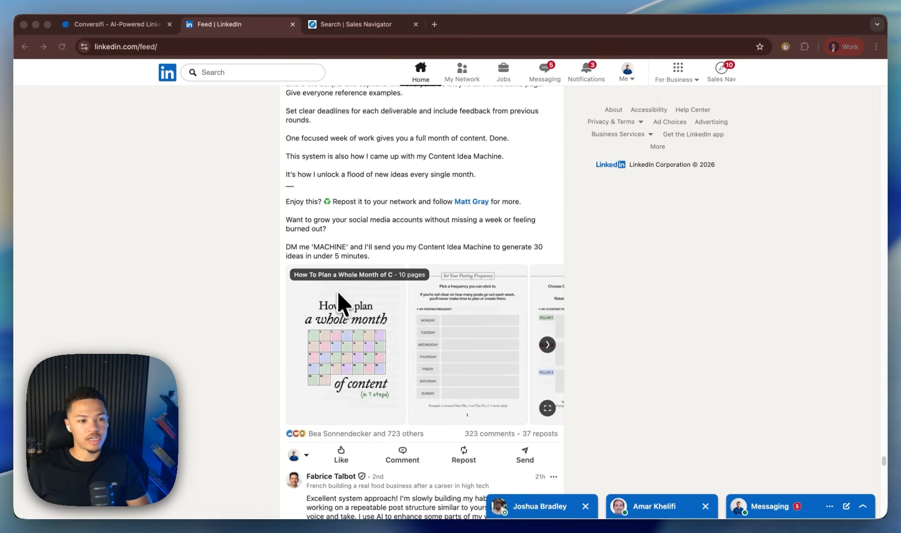
{"action": "scroll", "coordinate": [442, 313], "scroll_direction": "up", "scroll_amount": 5}
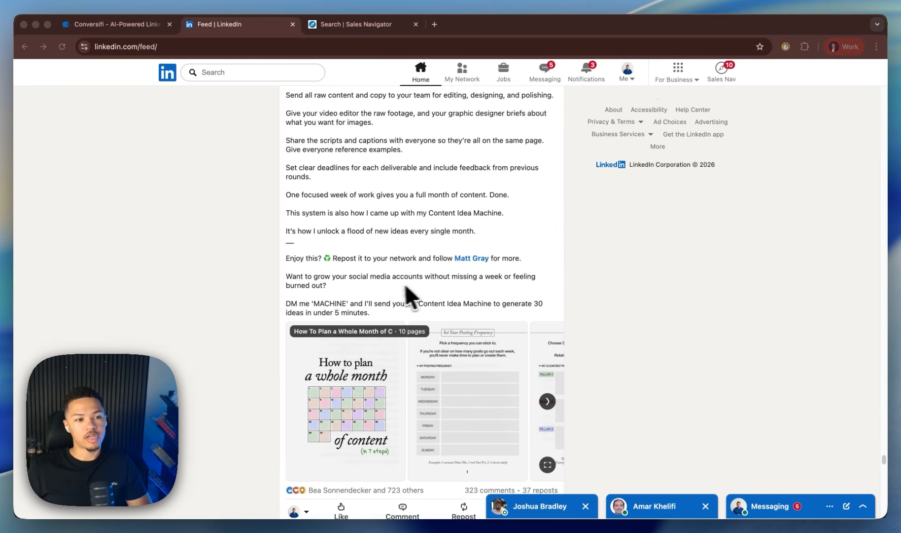
- Highlight the 'MACHINE' keyword in the post's call to action and look through the people commenting on it
{"action": "left_click_drag", "start_coordinate": [351, 305], "coordinate": [311, 308]}
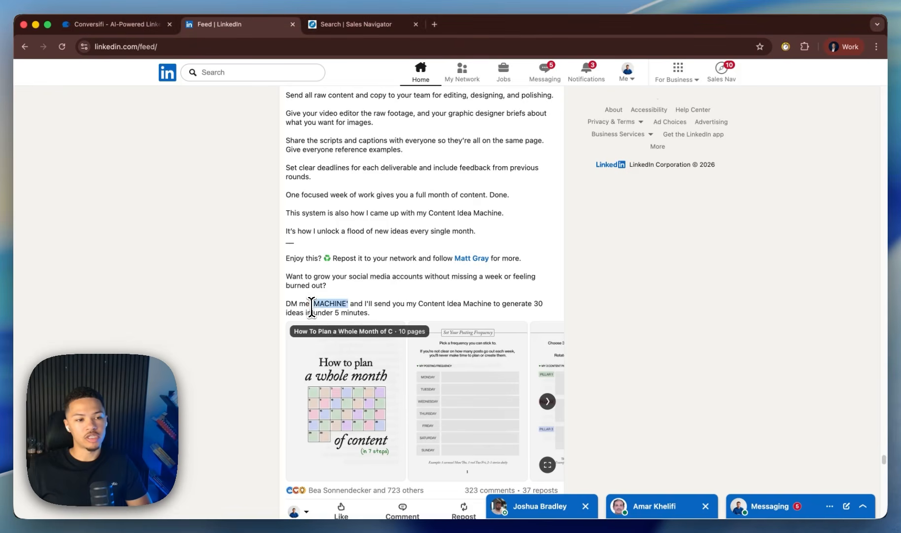
{"action": "scroll", "coordinate": [328, 387], "scroll_direction": "down", "scroll_amount": 5}
{"action": "scroll", "coordinate": [328, 387], "scroll_direction": "down", "scroll_amount": 12}
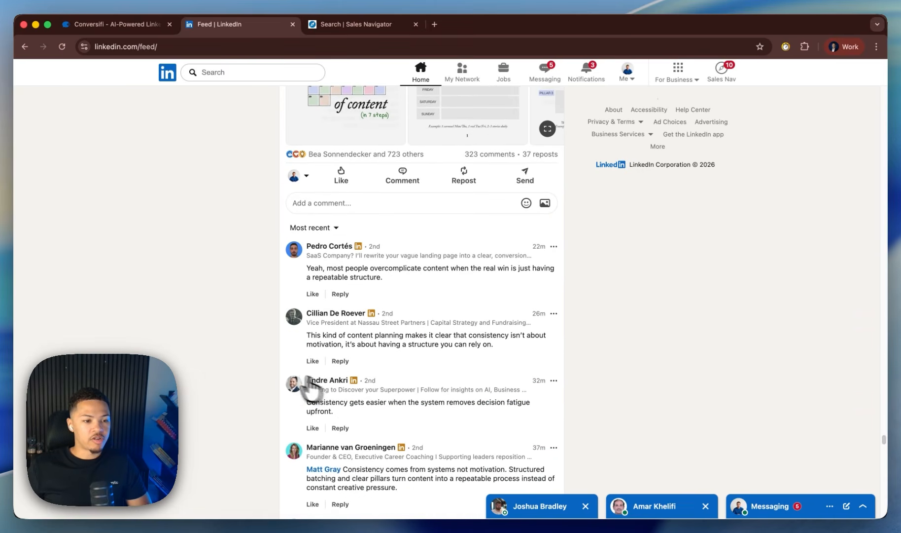
{"action": "scroll", "coordinate": [323, 418], "scroll_direction": "up", "scroll_amount": 16}
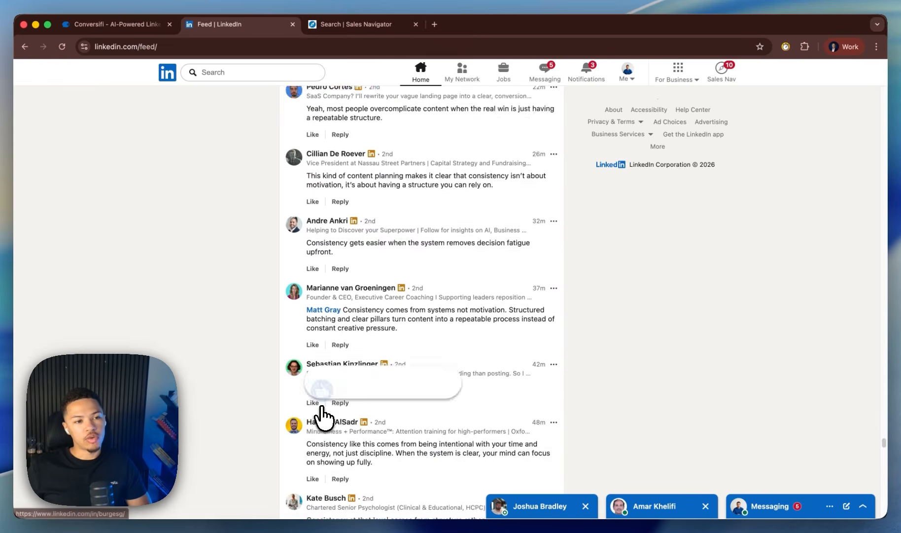
- Copy the link to the content-planning post and return to Conversifi's Lead Finder
{"action": "scroll", "coordinate": [323, 418], "scroll_direction": "up", "scroll_amount": 10}
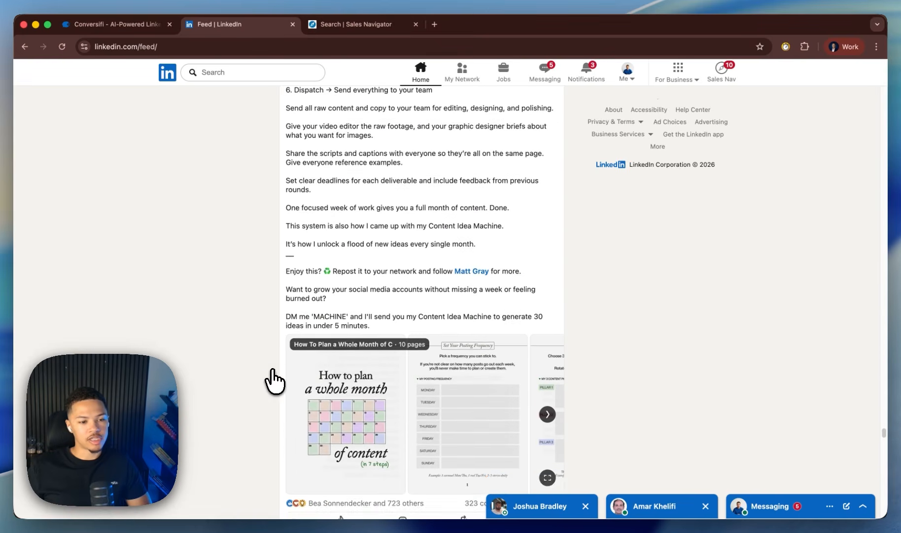
{"action": "scroll", "coordinate": [496, 269], "scroll_direction": "up", "scroll_amount": 5}
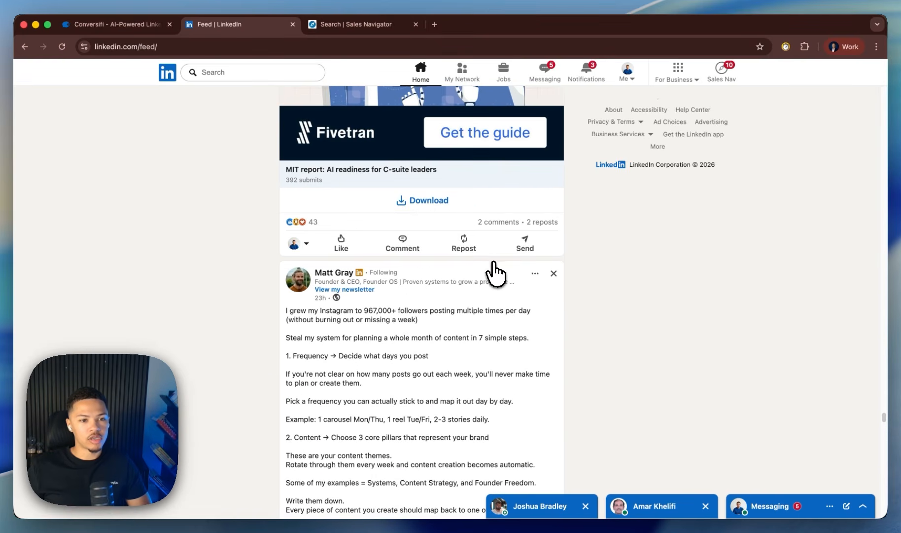
{"action": "left_click", "coordinate": [536, 274]}
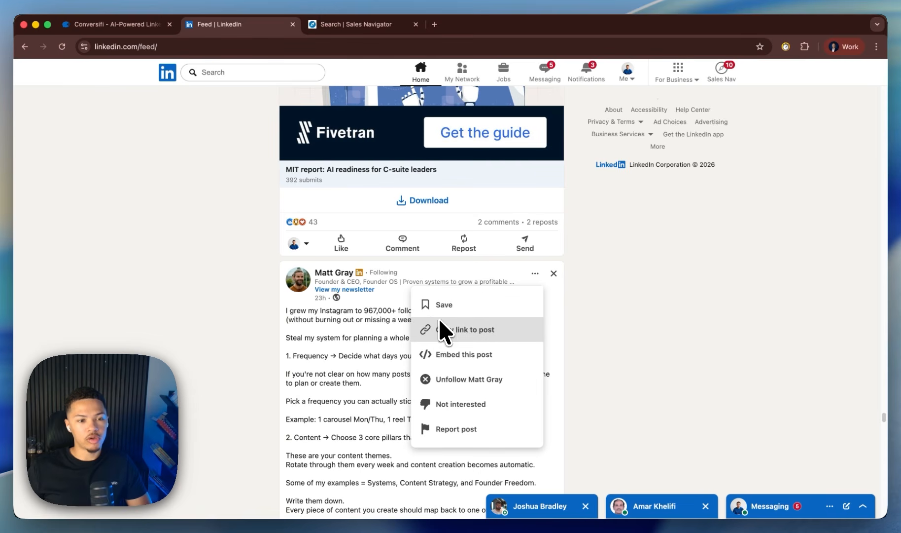
{"action": "left_click", "coordinate": [442, 335]}
{"action": "left_click", "coordinate": [132, 25]}
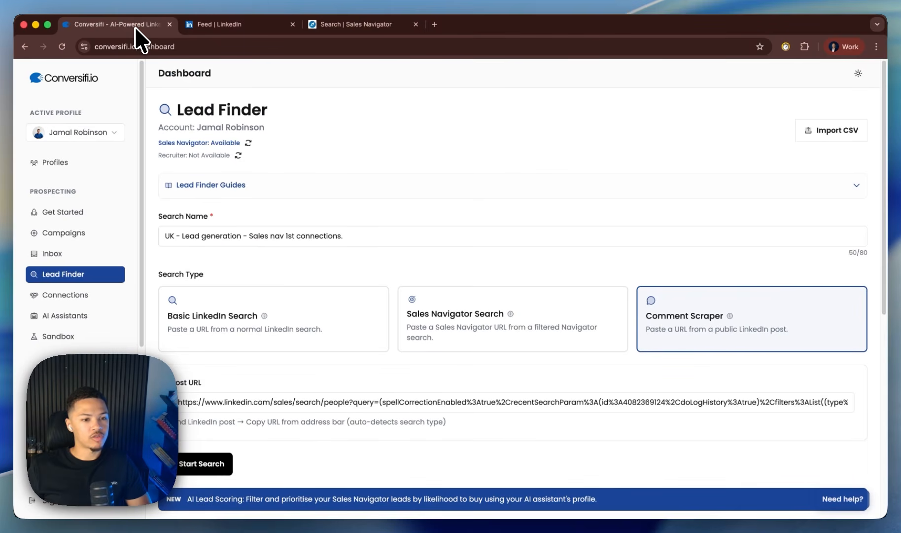
- Replace the post URL with the copied post link and name the search with the post author's name followed by 'Post - Lead magnet'
{"action": "triple_click", "coordinate": [423, 402]}
{"action": "key", "text": "super+v"}
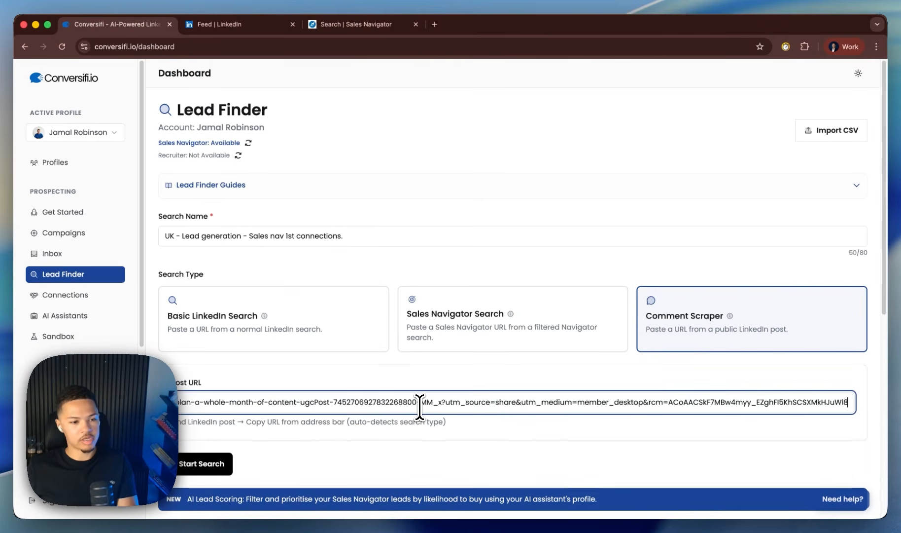
{"action": "triple_click", "coordinate": [371, 236]}
{"action": "key", "text": "BackSpace"}
{"action": "type", "text": "Ma"}
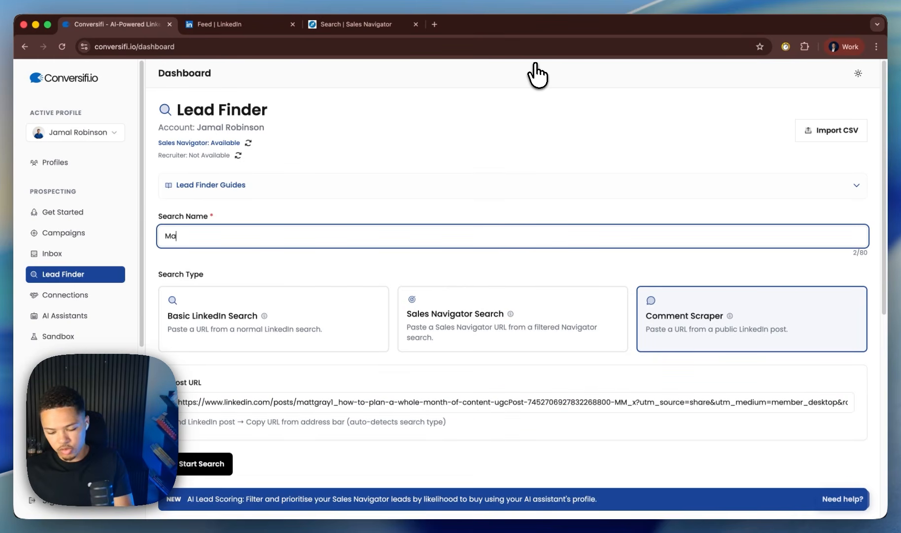
{"action": "type", "text": "tt Gray Post - Lead magnet"}
- Start the Comment Scraper search and check its entry under Recent Searches
{"action": "scroll", "coordinate": [403, 336], "scroll_direction": "down", "scroll_amount": 5}
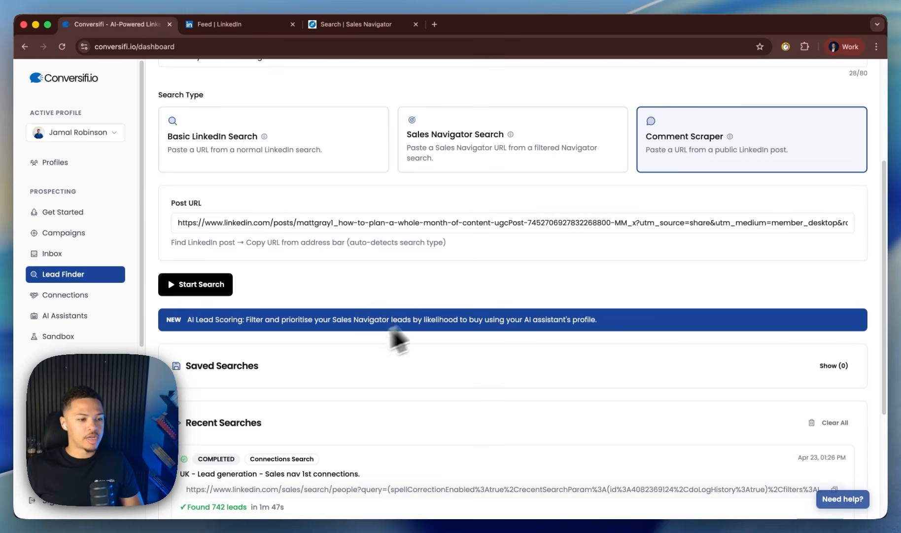
{"action": "left_click", "coordinate": [206, 279]}
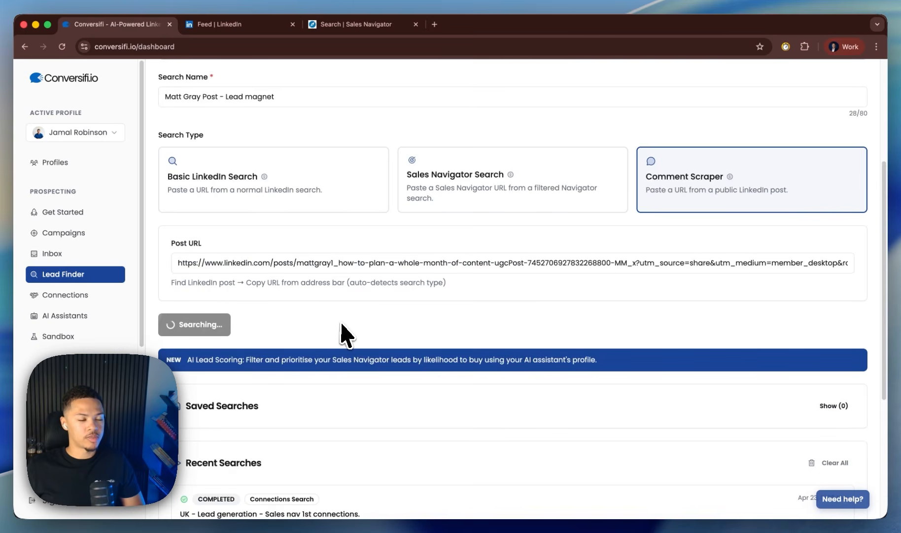
{"action": "scroll", "coordinate": [431, 274], "scroll_direction": "down", "scroll_amount": 1}
{"action": "scroll", "coordinate": [434, 286], "scroll_direction": "down", "scroll_amount": 1}
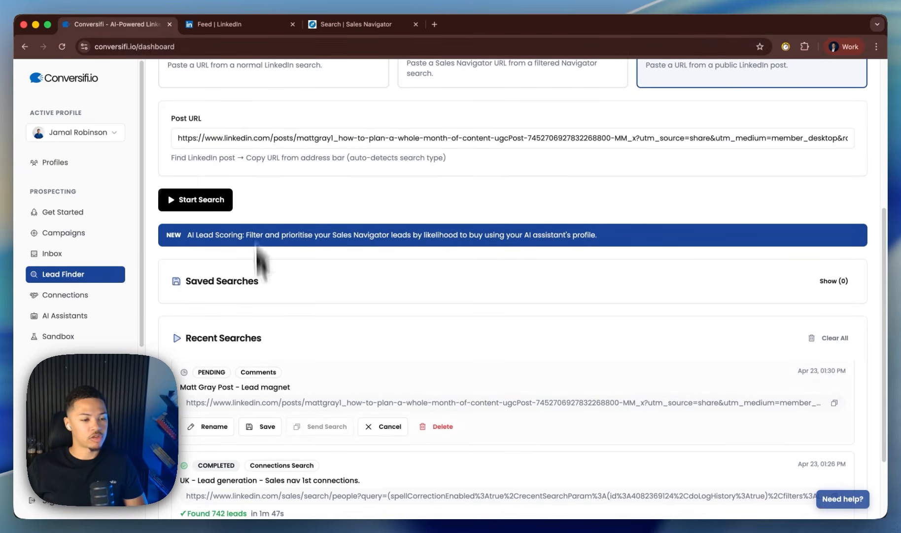
- Download the lead import template from the Lead Finder's CSV import and open the file
{"action": "scroll", "coordinate": [261, 395], "scroll_direction": "up", "scroll_amount": 4}
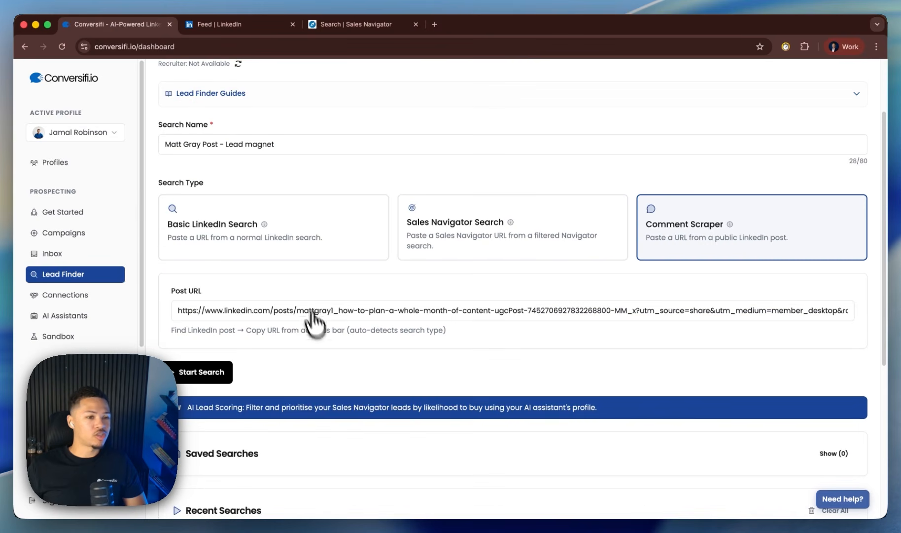
{"action": "scroll", "coordinate": [572, 259], "scroll_direction": "up", "scroll_amount": 1}
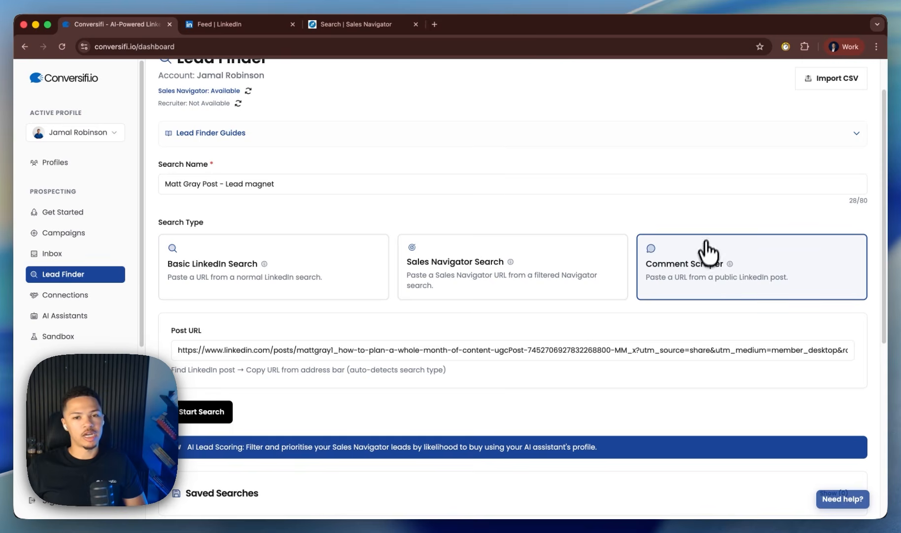
{"action": "scroll", "coordinate": [700, 266], "scroll_direction": "up", "scroll_amount": 1}
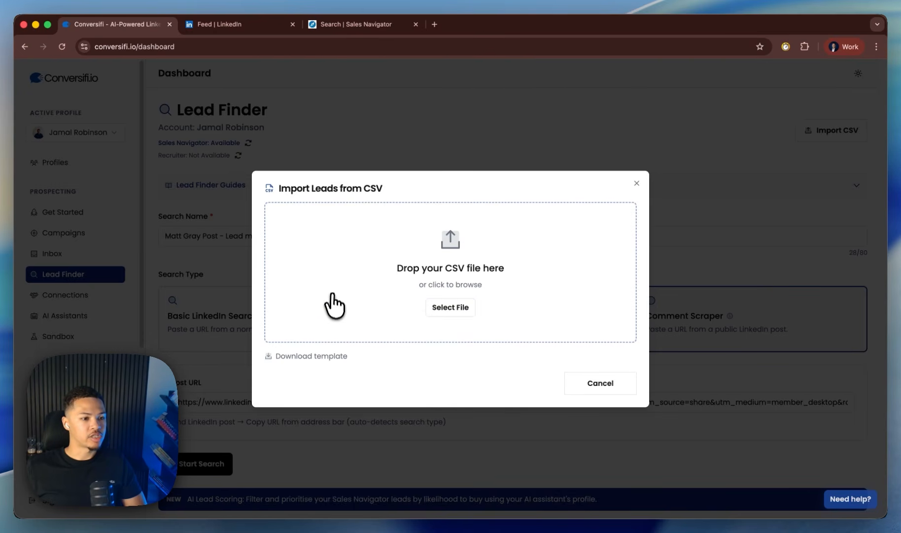
{"action": "left_click", "coordinate": [317, 358]}
{"action": "left_click", "coordinate": [733, 72]}
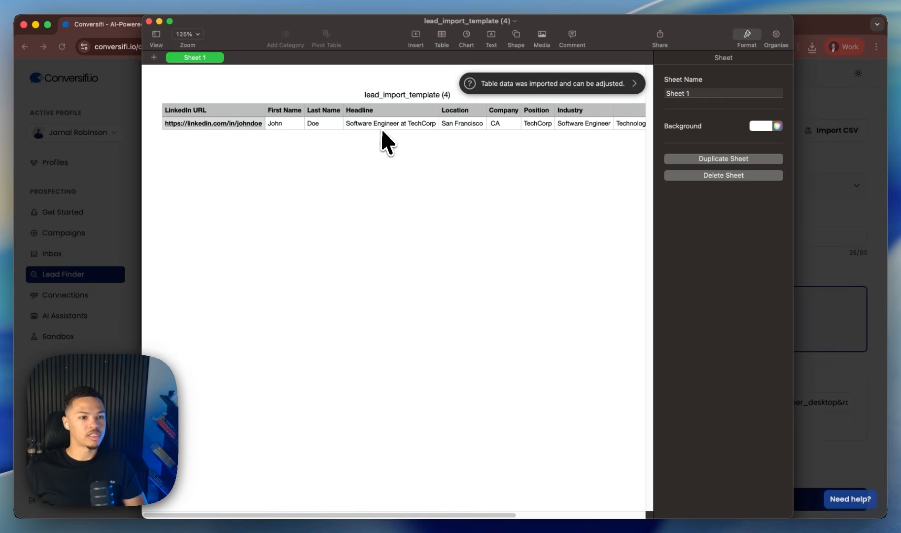
- Examine the columns and sample row of the lead import template and return to Conversifi's CSV import
{"action": "left_click_drag", "start_coordinate": [382, 115], "coordinate": [342, 118]}
{"action": "key", "text": "super+a"}
{"action": "left_click", "coordinate": [505, 216]}
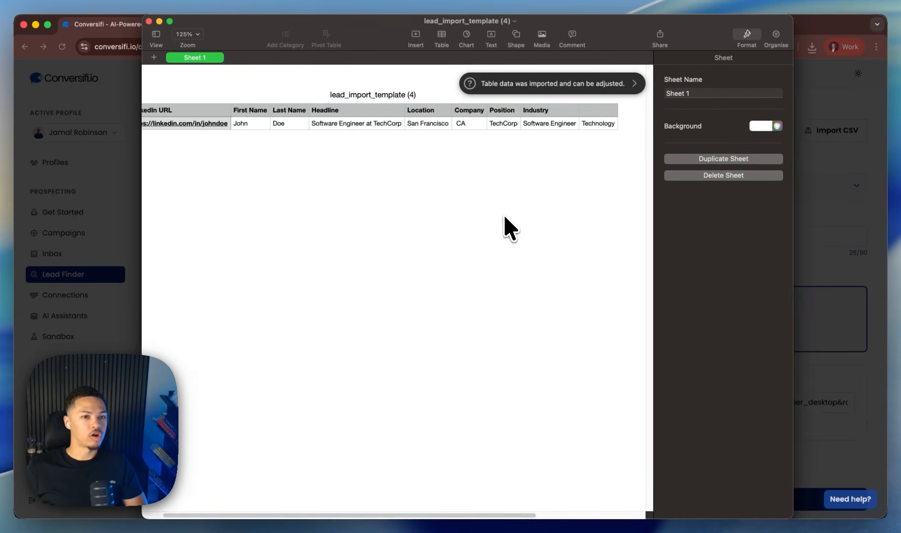
{"action": "left_click", "coordinate": [844, 137]}
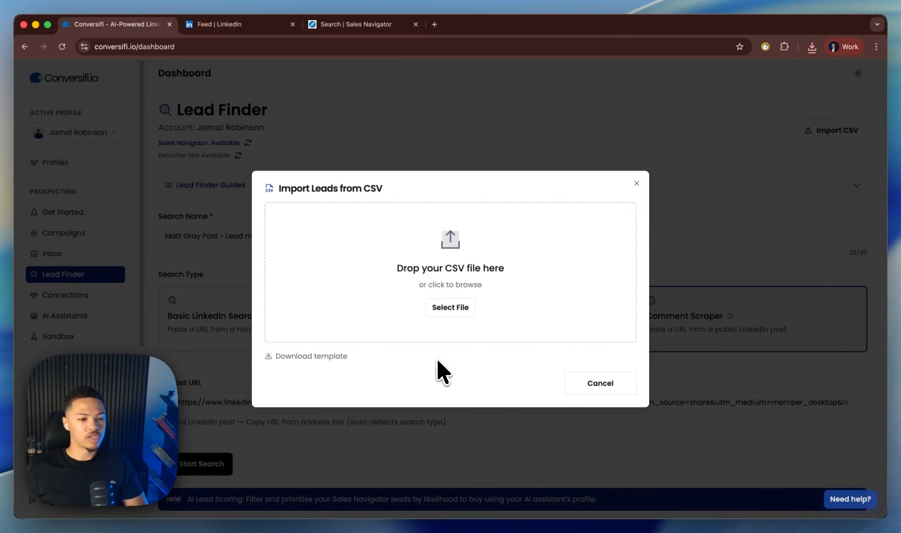
- Load the batch_1_founders_ceos CSV for import and check the mapping of its required columns, including LinkedIn URL and First Name
{"action": "left_click", "coordinate": [449, 317]}
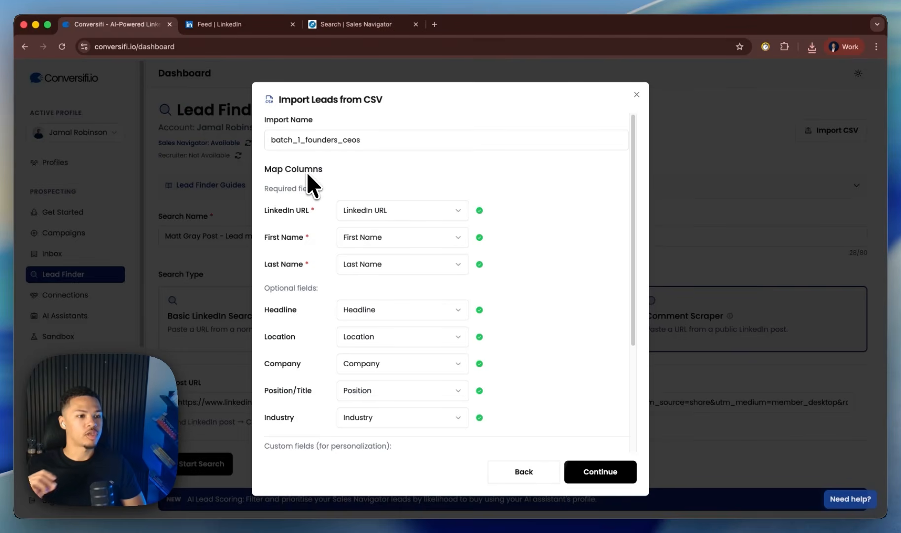
{"action": "scroll", "coordinate": [543, 296], "scroll_direction": "down", "scroll_amount": 1}
{"action": "scroll", "coordinate": [532, 301], "scroll_direction": "down", "scroll_amount": 3}
{"action": "scroll", "coordinate": [335, 188], "scroll_direction": "up", "scroll_amount": 1}
{"action": "left_click", "coordinate": [374, 157]}
{"action": "left_click", "coordinate": [311, 217]}
{"action": "left_click", "coordinate": [401, 190]}
{"action": "left_click", "coordinate": [391, 242]}
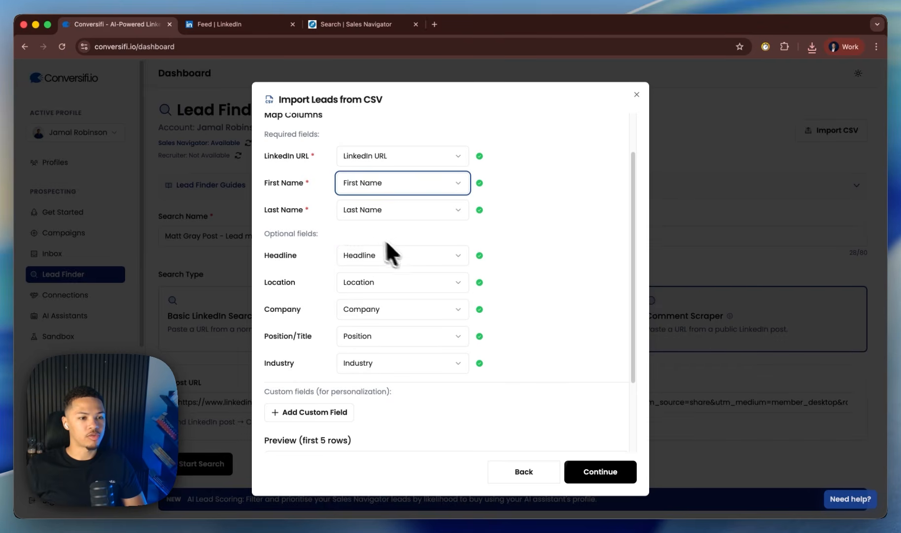
- Review the optional field mappings and the row preview and accept the column mapping
{"action": "scroll", "coordinate": [427, 247], "scroll_direction": "down", "scroll_amount": 1}
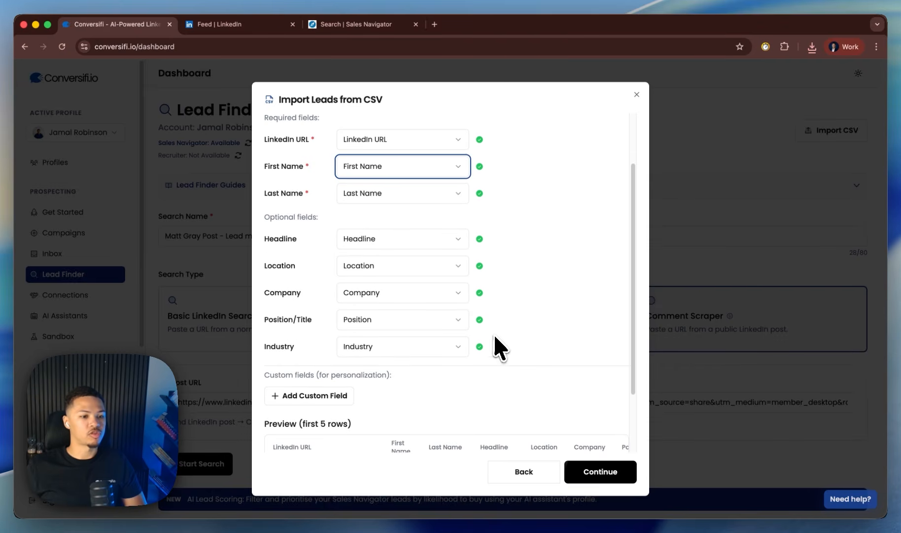
{"action": "scroll", "coordinate": [494, 335], "scroll_direction": "down", "scroll_amount": 5}
{"action": "scroll", "coordinate": [433, 235], "scroll_direction": "up", "scroll_amount": 3}
{"action": "scroll", "coordinate": [394, 262], "scroll_direction": "up", "scroll_amount": 4}
{"action": "scroll", "coordinate": [351, 287], "scroll_direction": "down", "scroll_amount": 5}
{"action": "left_click", "coordinate": [595, 471]}
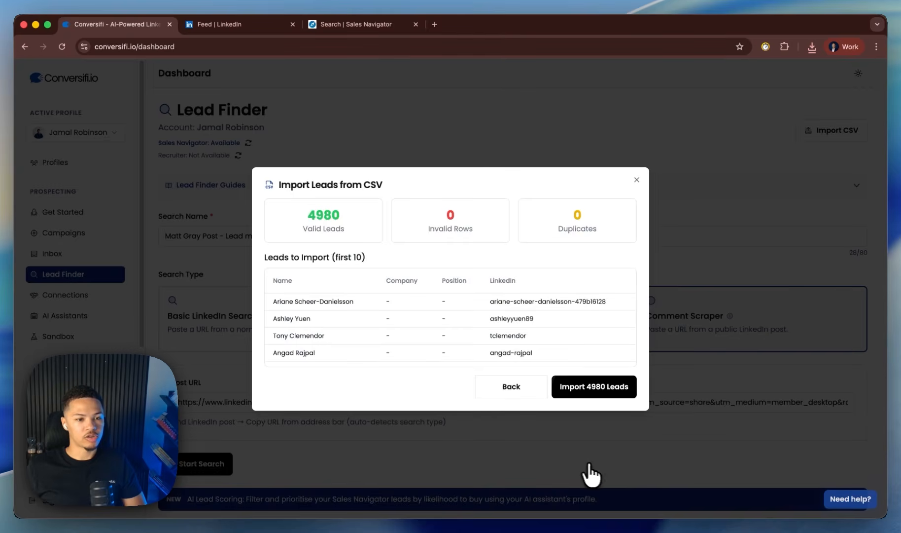
- Highlight the valid leads count in the import summary and import the leads from the CSV
{"action": "left_click_drag", "start_coordinate": [353, 218], "coordinate": [288, 214]}
{"action": "left_click", "coordinate": [342, 224]}
{"action": "left_click_drag", "start_coordinate": [343, 223], "coordinate": [280, 206]}
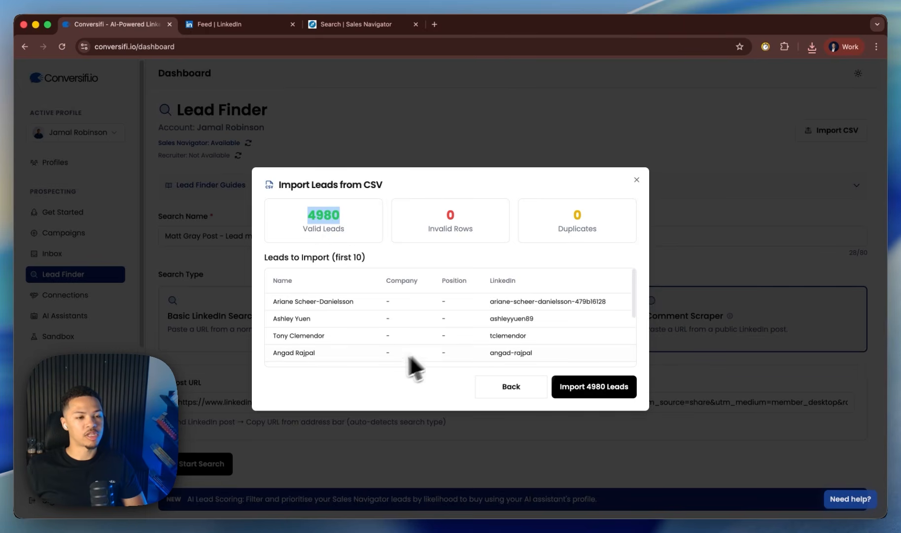
{"action": "left_click", "coordinate": [355, 254]}
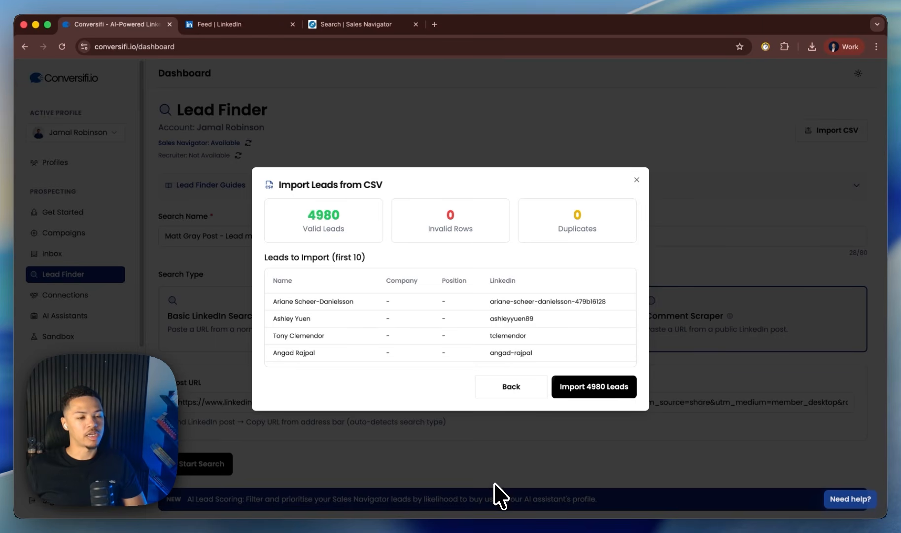
{"action": "left_click", "coordinate": [567, 395]}
- Look through the Recent Searches list, comparing the search types and lead counts of the completed searches
{"action": "scroll", "coordinate": [551, 294], "scroll_direction": "down", "scroll_amount": 8}
{"action": "scroll", "coordinate": [551, 294], "scroll_direction": "up", "scroll_amount": 7}
{"action": "scroll", "coordinate": [551, 293], "scroll_direction": "up", "scroll_amount": 1}
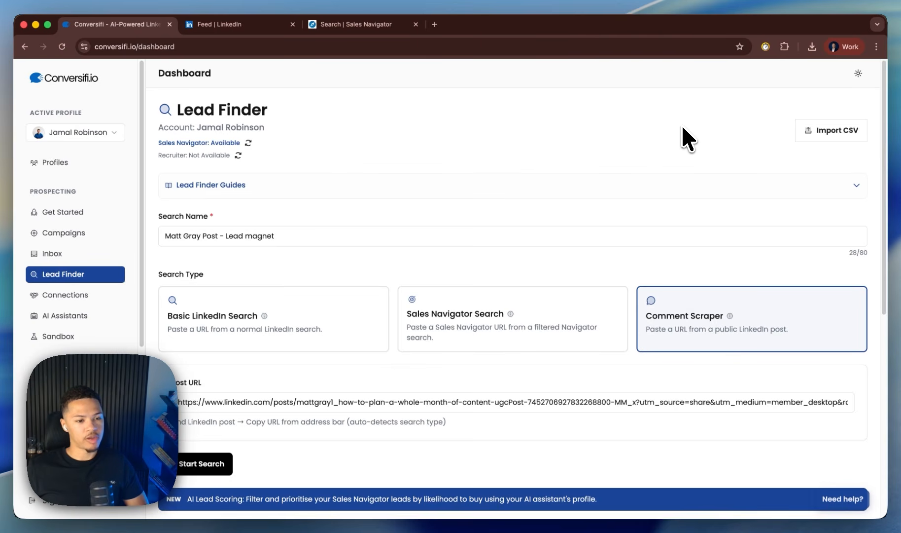
{"action": "scroll", "coordinate": [681, 124], "scroll_direction": "down", "scroll_amount": 1}
{"action": "scroll", "coordinate": [606, 157], "scroll_direction": "down", "scroll_amount": 3}
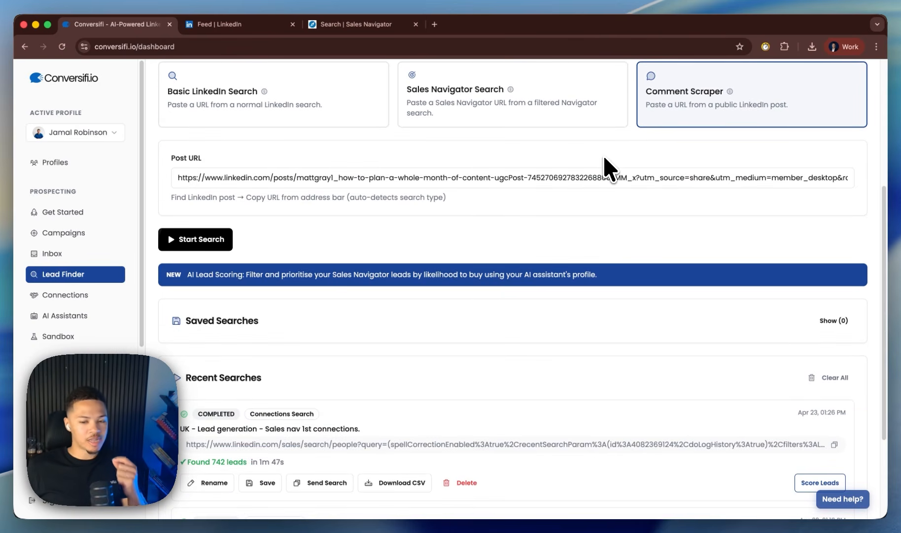
{"action": "scroll", "coordinate": [562, 150], "scroll_direction": "down", "scroll_amount": 1}
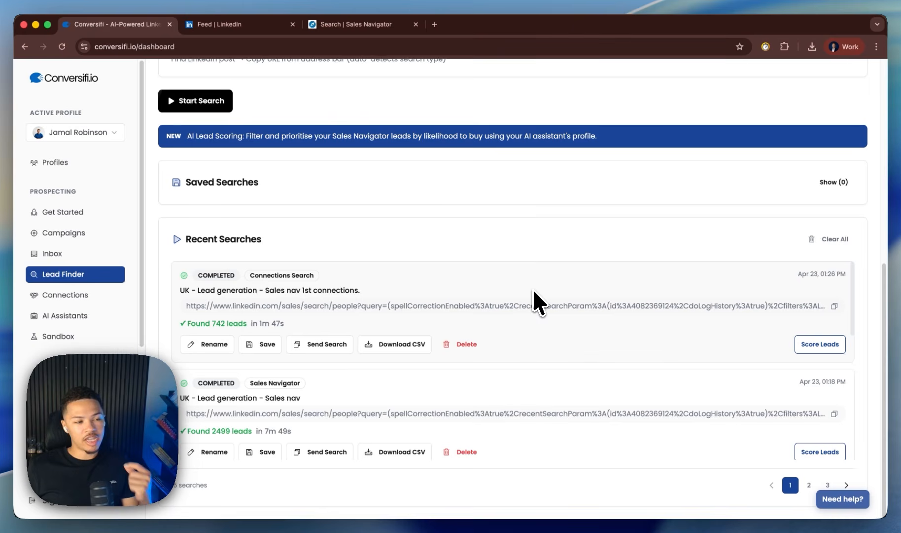
{"action": "scroll", "coordinate": [532, 288], "scroll_direction": "down", "scroll_amount": 2}
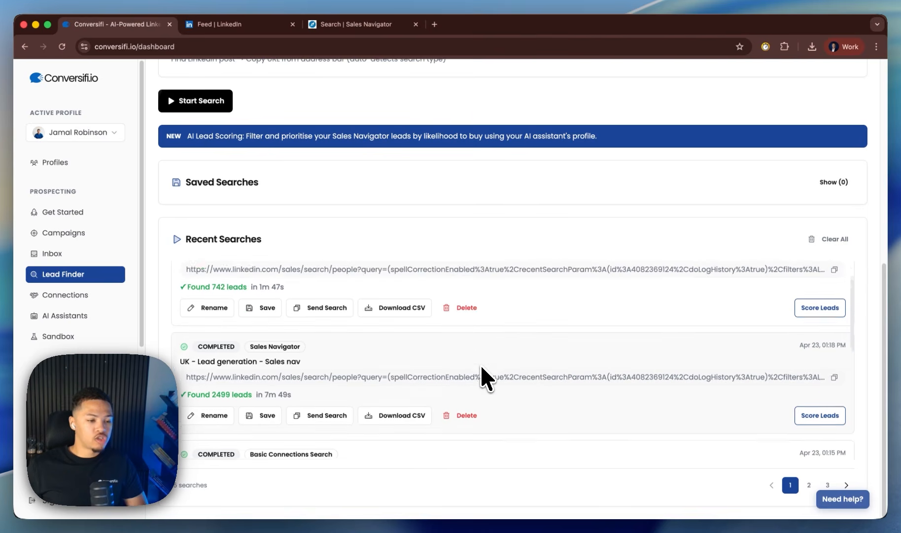
{"action": "scroll", "coordinate": [480, 364], "scroll_direction": "up", "scroll_amount": 2}
{"action": "scroll", "coordinate": [480, 363], "scroll_direction": "down", "scroll_amount": 2}
{"action": "scroll", "coordinate": [480, 363], "scroll_direction": "down", "scroll_amount": 2}
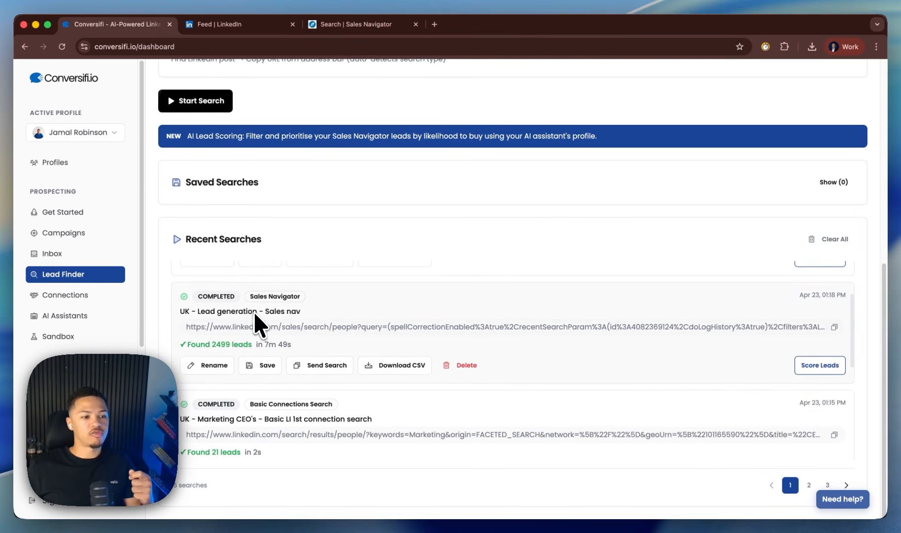
{"action": "scroll", "coordinate": [328, 338], "scroll_direction": "down", "scroll_amount": 4}
{"action": "scroll", "coordinate": [336, 350], "scroll_direction": "up", "scroll_amount": 8}
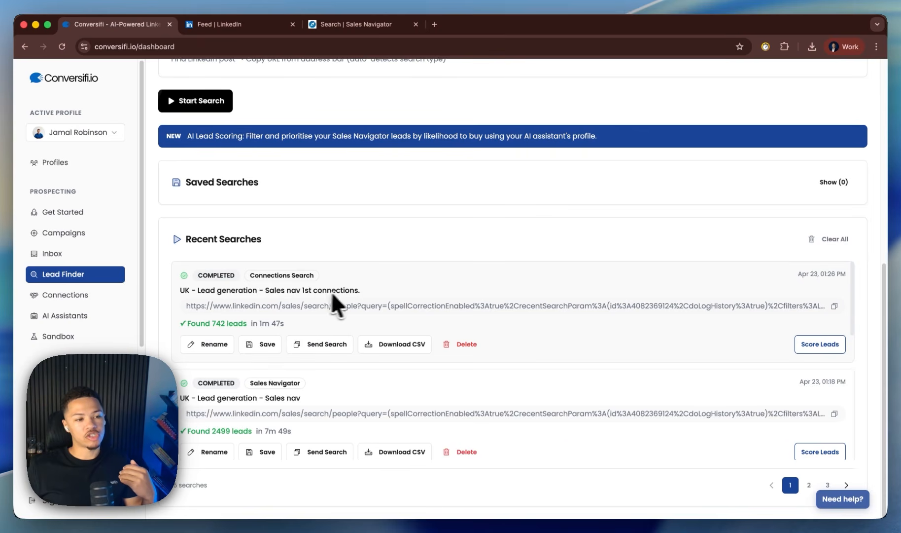
{"action": "scroll", "coordinate": [313, 321], "scroll_direction": "down", "scroll_amount": 3}
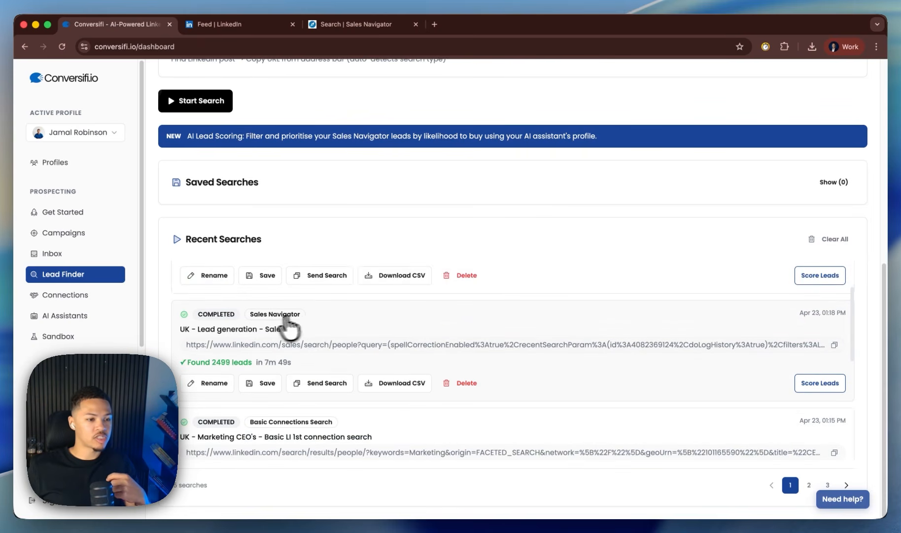
- Open the results of the 'UK - Lead generation - Sales nav' search and score the leads against the 'CONVERSIFI.IO - NEW' AI assistant
{"action": "left_click", "coordinate": [669, 334]}
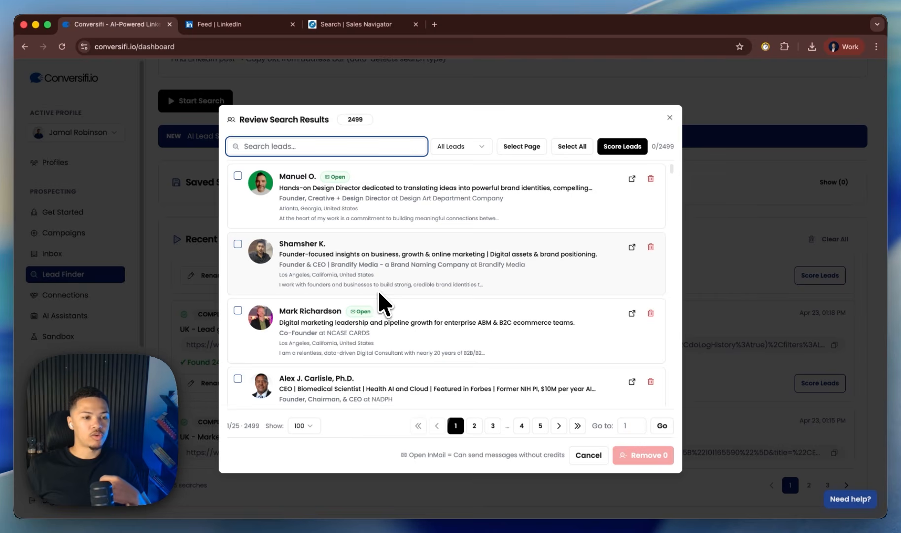
{"action": "left_click", "coordinate": [622, 146]}
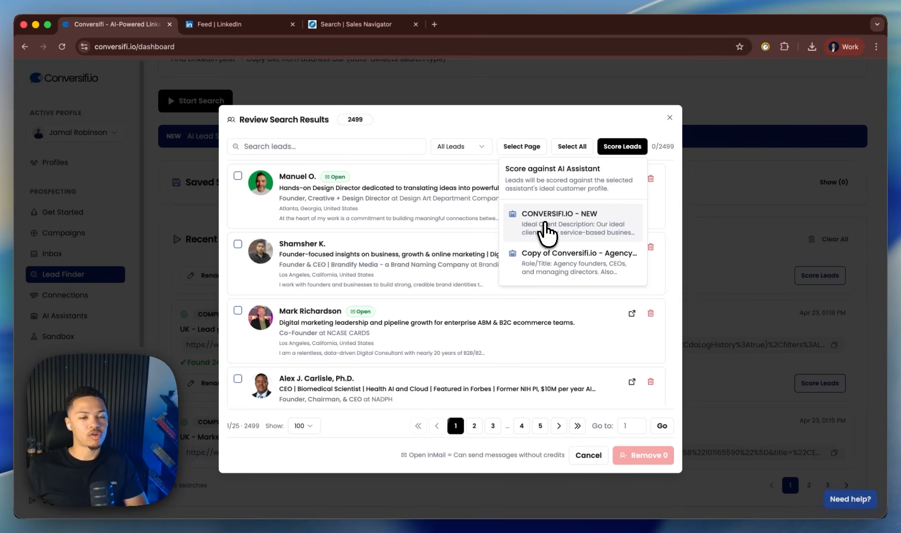
{"action": "left_click", "coordinate": [572, 227]}
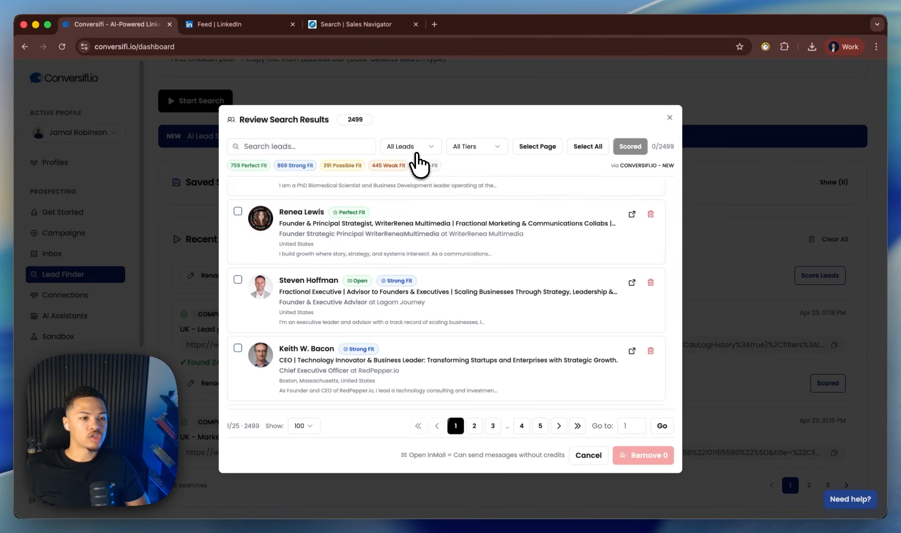
- Filter the scored leads to the No Fit tier and remove all of them from the search results
{"action": "left_click", "coordinate": [473, 150]}
{"action": "left_click", "coordinate": [476, 250]}
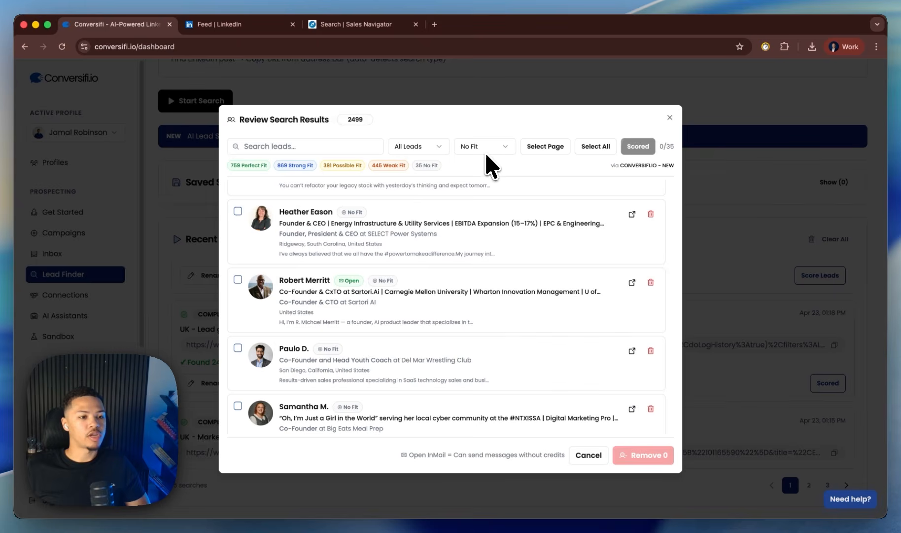
{"action": "scroll", "coordinate": [517, 192], "scroll_direction": "down", "scroll_amount": 3}
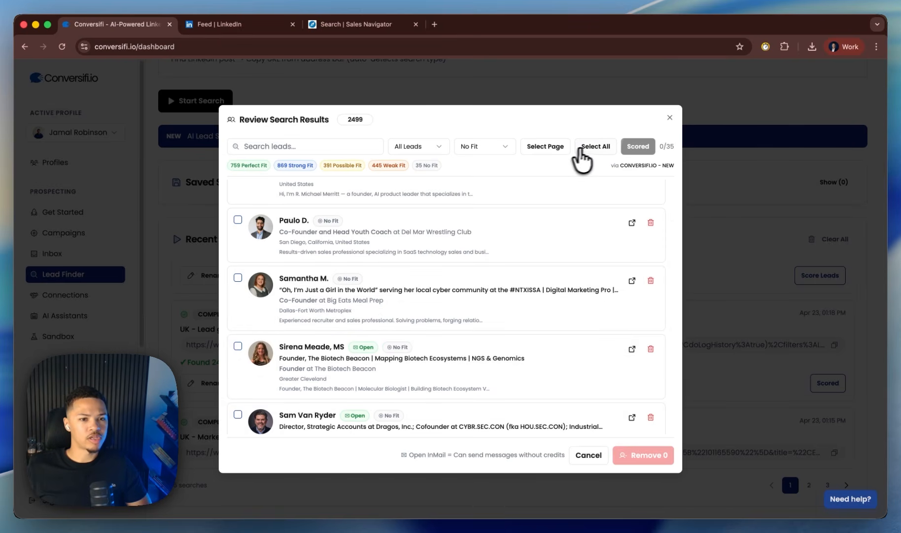
{"action": "left_click", "coordinate": [595, 147]}
{"action": "left_click", "coordinate": [633, 454]}
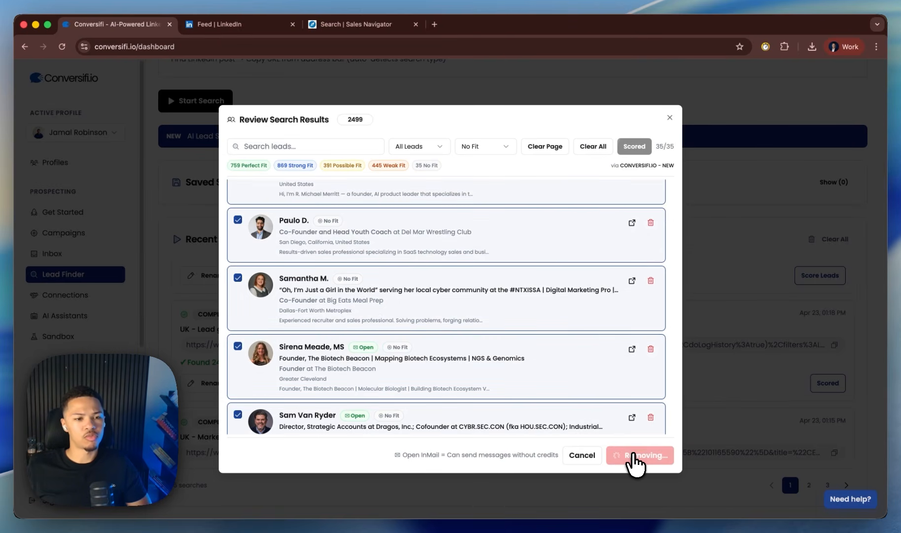